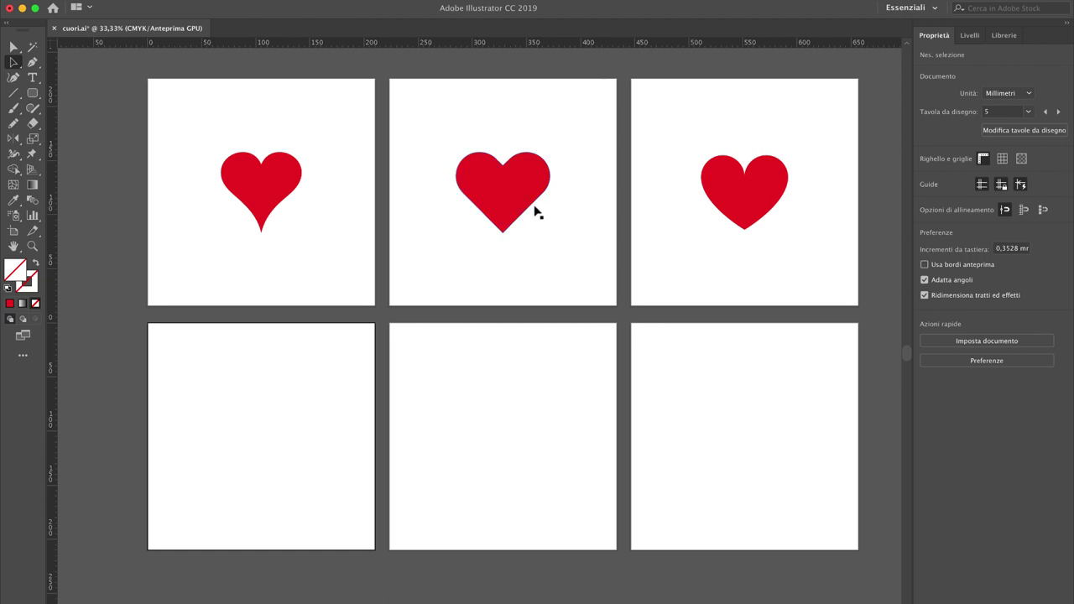
Pan and zoom past the finished hearts down to the empty bottom-left artboard
left_click_drag(512, 199, 505, 237)
scroll(505, 237, "up", 1)
left_click_drag(342, 219, 415, 287)
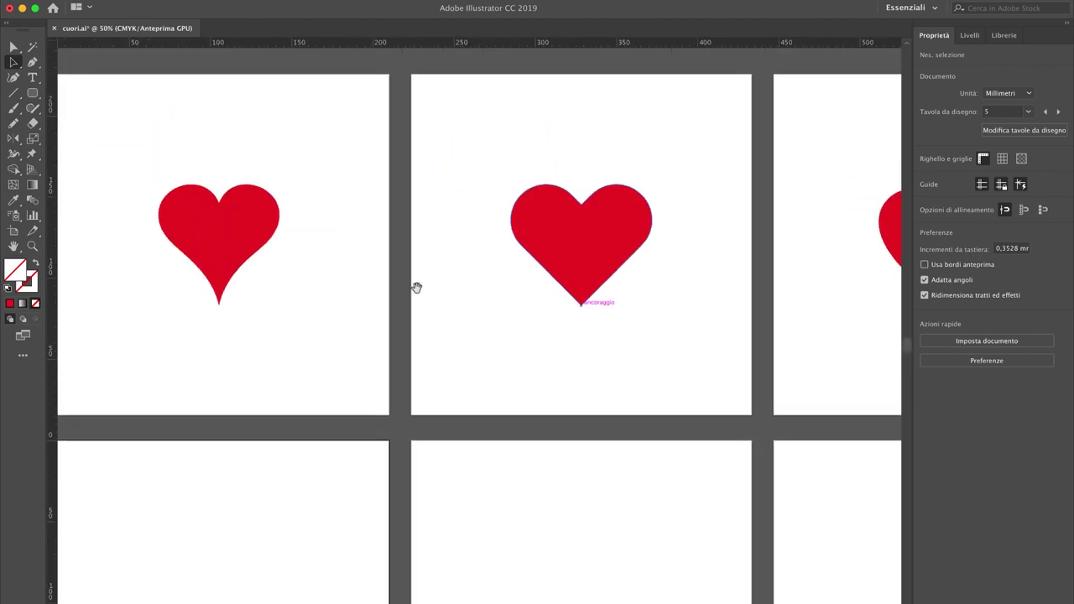
scroll(370, 277, "left", 3)
scroll(369, 277, "up", 2)
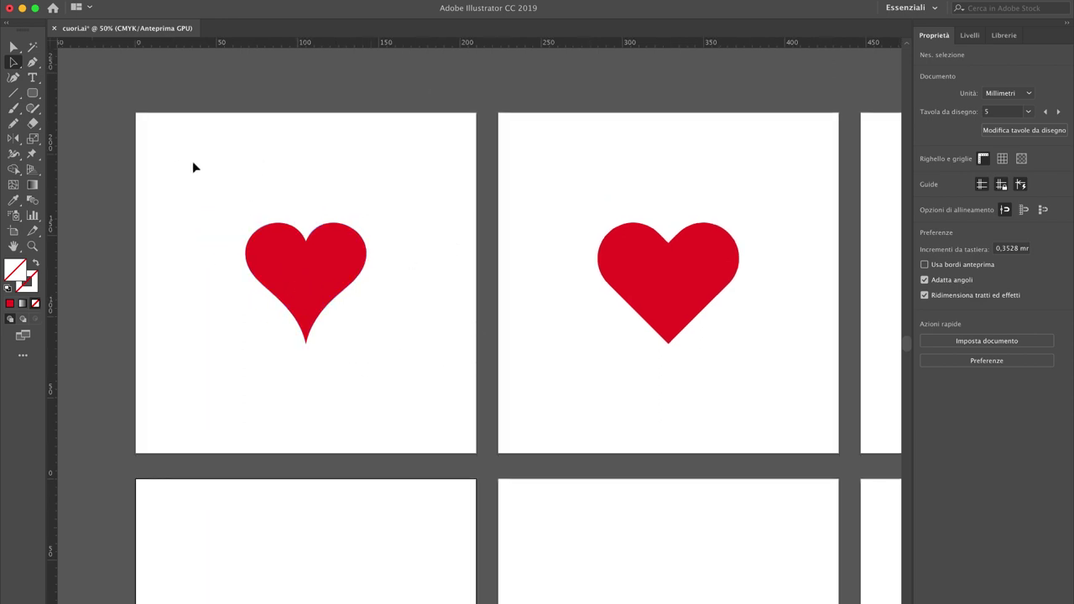
scroll(459, 184, "right", 4)
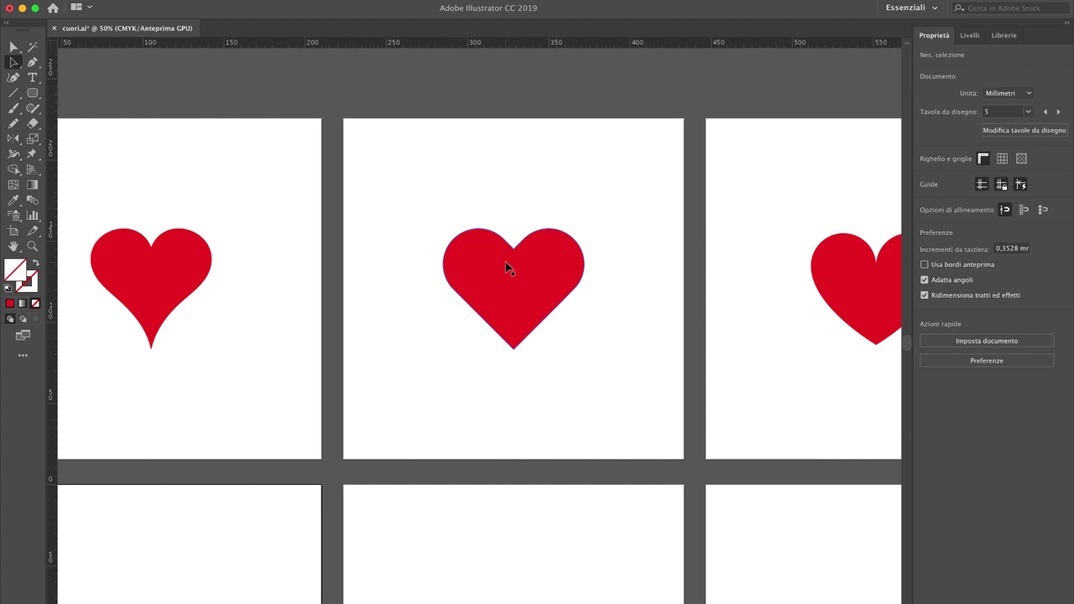
left_click_drag(709, 244, 385, 220)
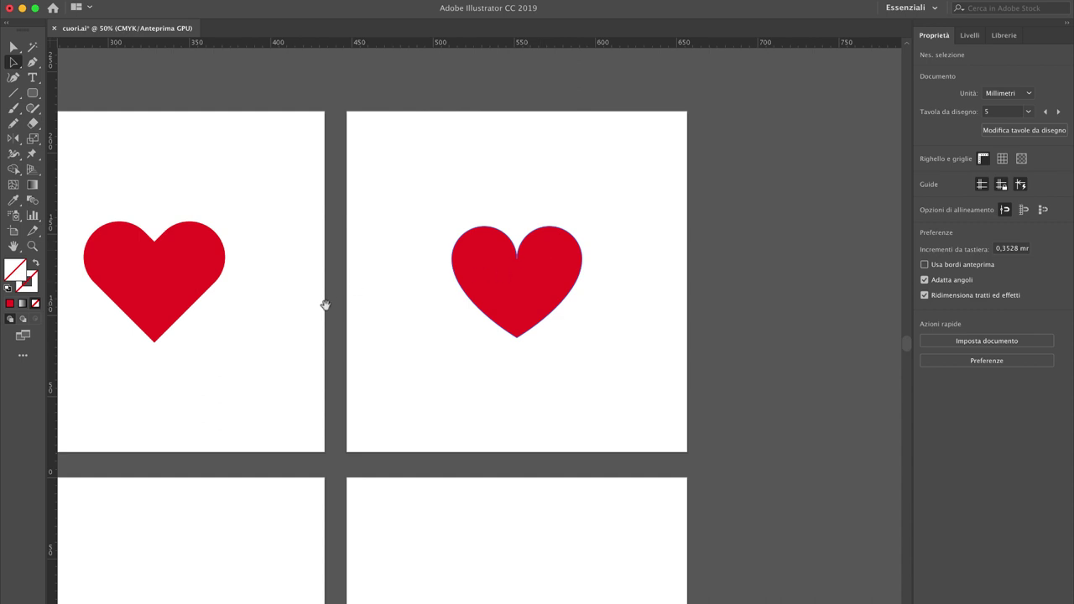
scroll(324, 305, "left", 10)
scroll(472, 252, "down", 3)
scroll(520, 241, "left", 2)
scroll(386, 230, "down", 3)
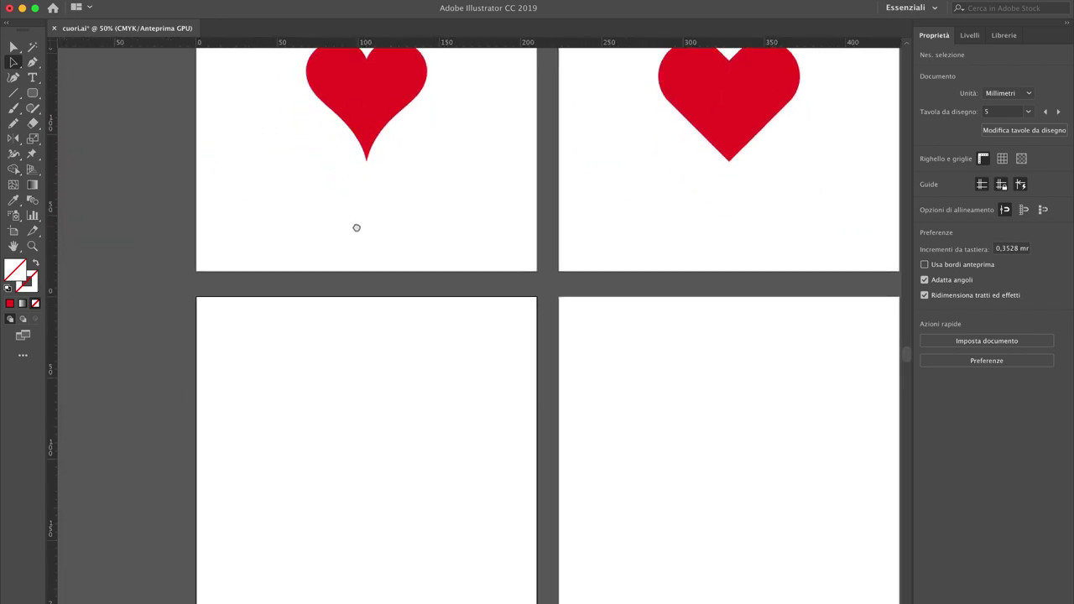
scroll(336, 277, "down", 2)
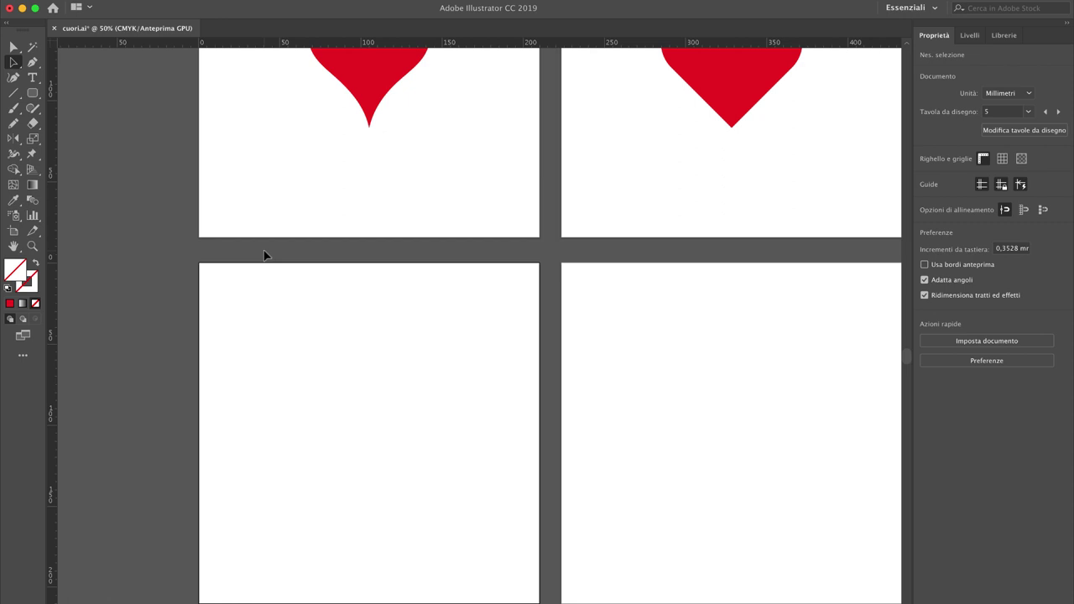
With the Pencil tool ready, add a vertical guide at about x=105 mm and view at 100%
key("n")
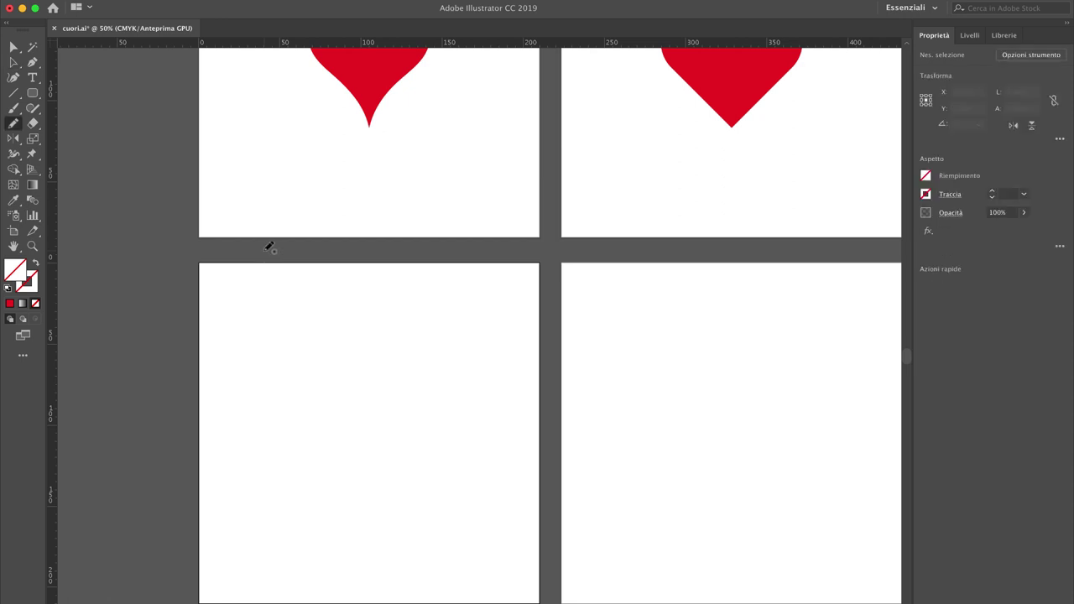
scroll(257, 305, "down", 3)
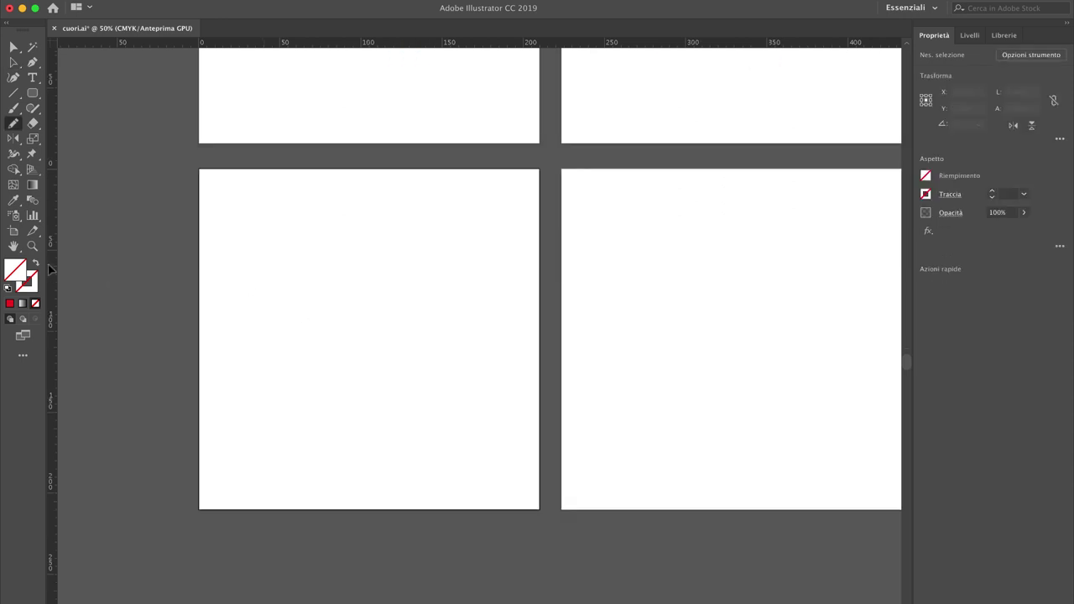
mouse_move(52, 268)
left_mouse_down()
mouse_move(375, 266)
mouse_move(371, 168)
left_mouse_up()
scroll(401, 292, "up", 3)
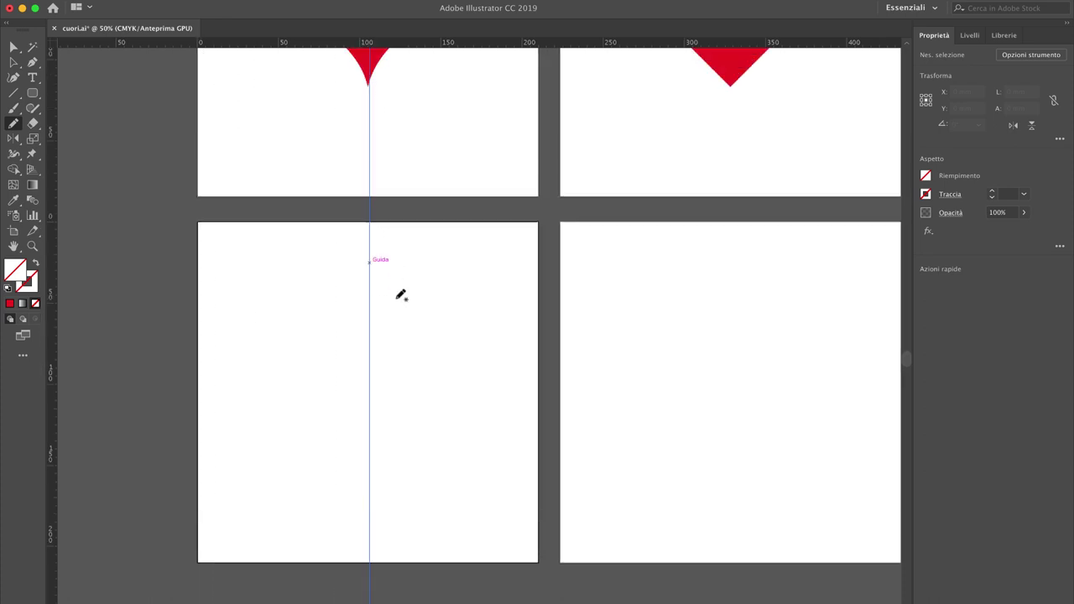
scroll(401, 293, "left", 1)
scroll(400, 294, "up", 1)
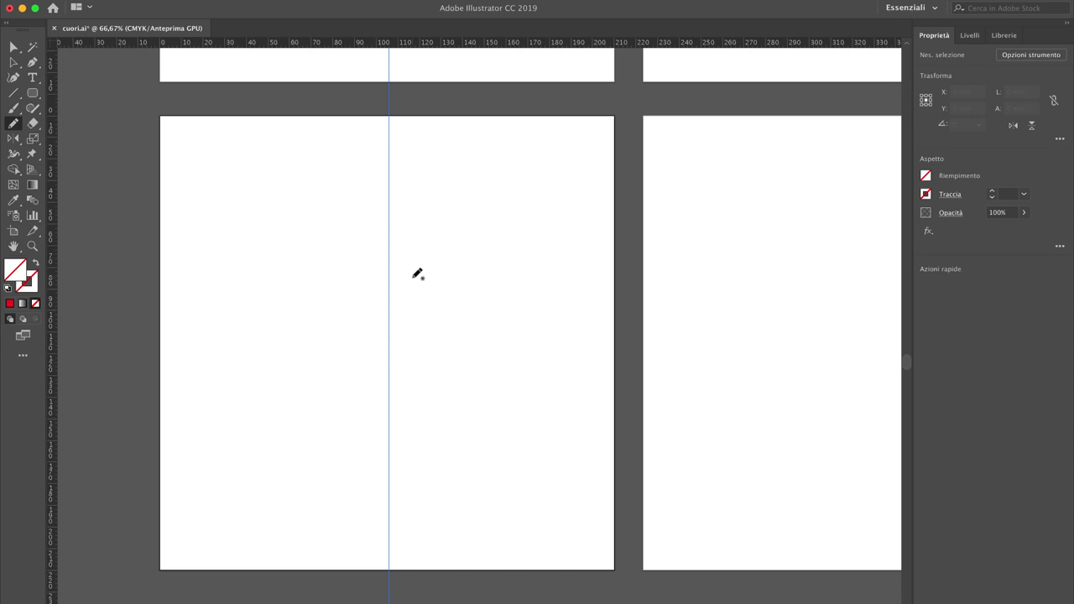
key("super+1")
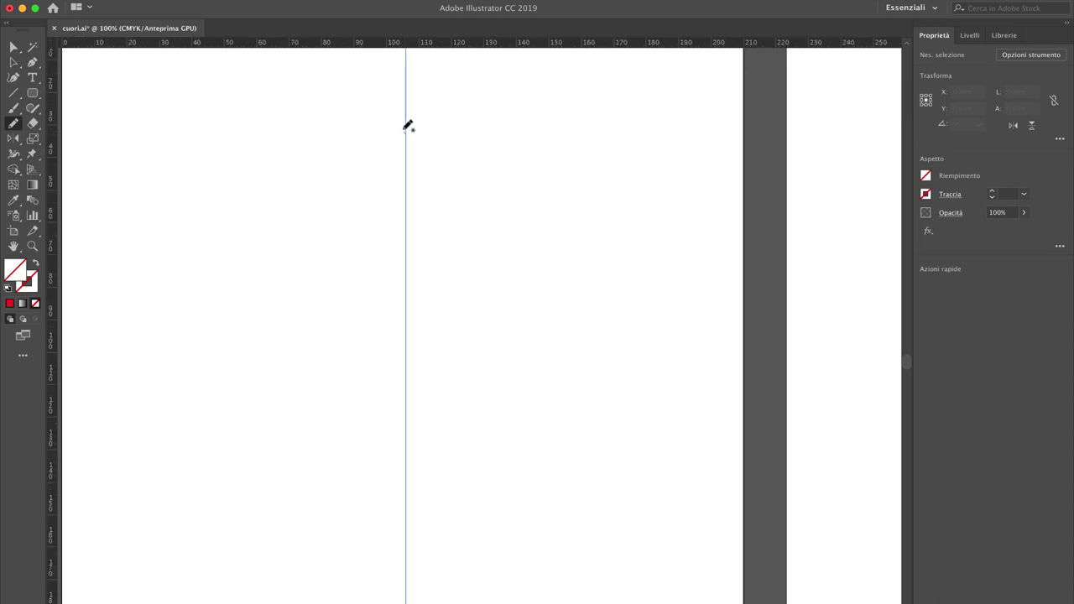
Pencil-draw the left half-heart from the guide's top to its bottom, redrawing after one undo
mouse_move(406, 131)
left_mouse_down()
mouse_move(387, 98)
mouse_move(256, 208)
mouse_move(382, 338)
mouse_move(411, 388)
left_mouse_up()
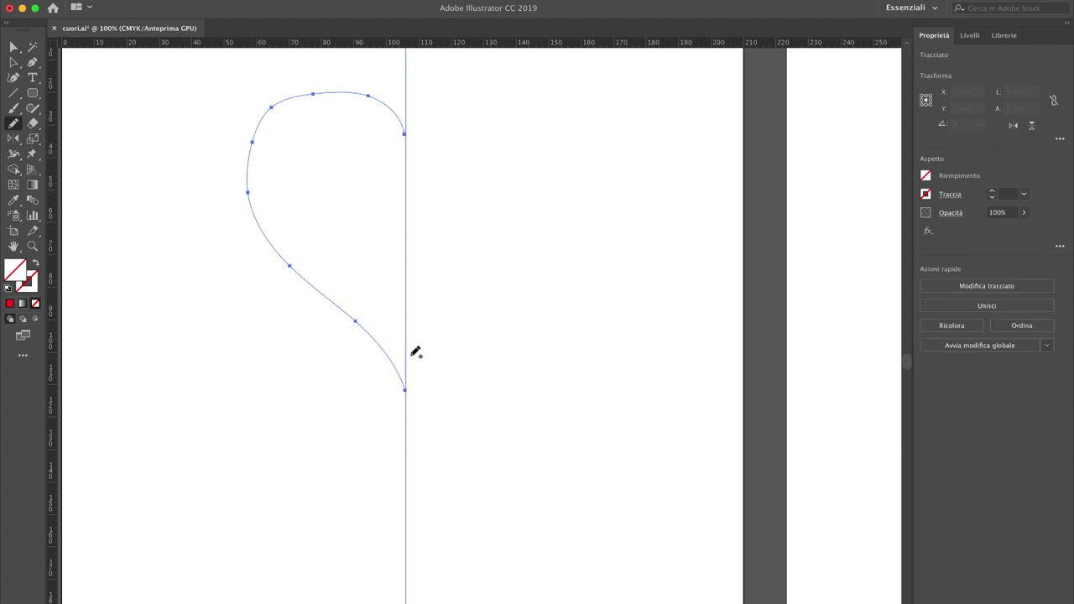
key("ctrl+z")
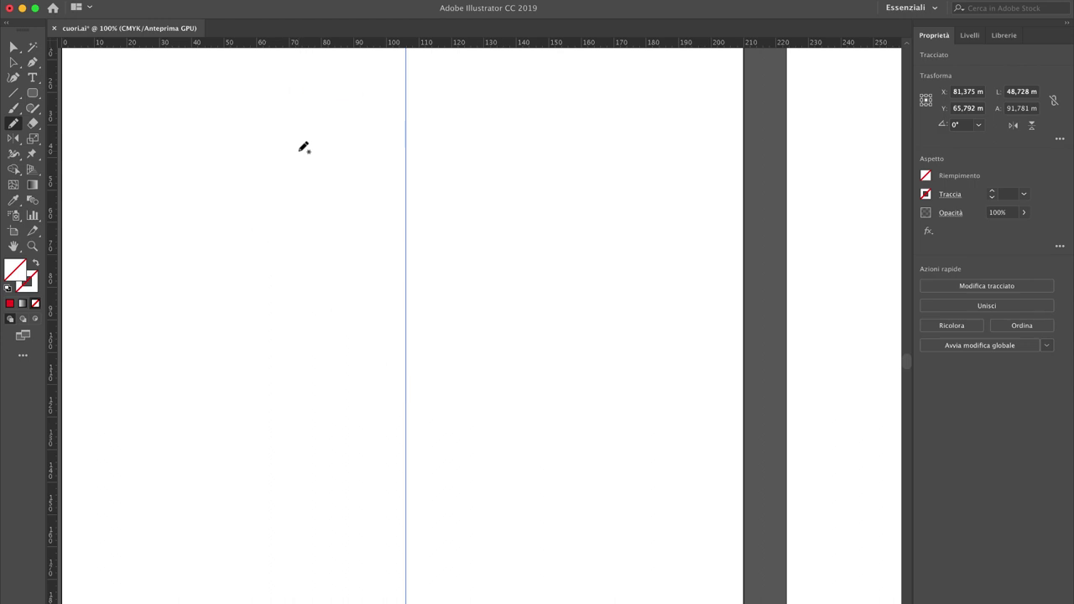
mouse_move(405, 112)
left_mouse_down()
mouse_move(378, 78)
mouse_move(326, 63)
mouse_move(273, 83)
mouse_move(253, 133)
mouse_move(263, 178)
mouse_move(355, 257)
mouse_move(407, 336)
left_mouse_up()
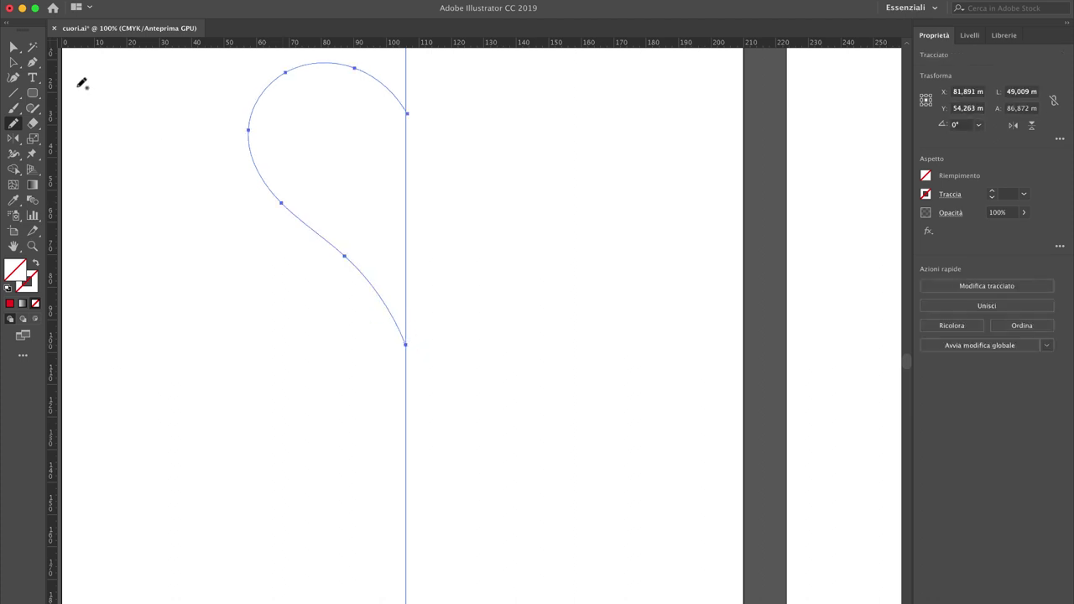
key("v")
scroll(310, 139, "up", 2)
Give the half-heart path a black stroke in the Color panel
left_click(26, 277)
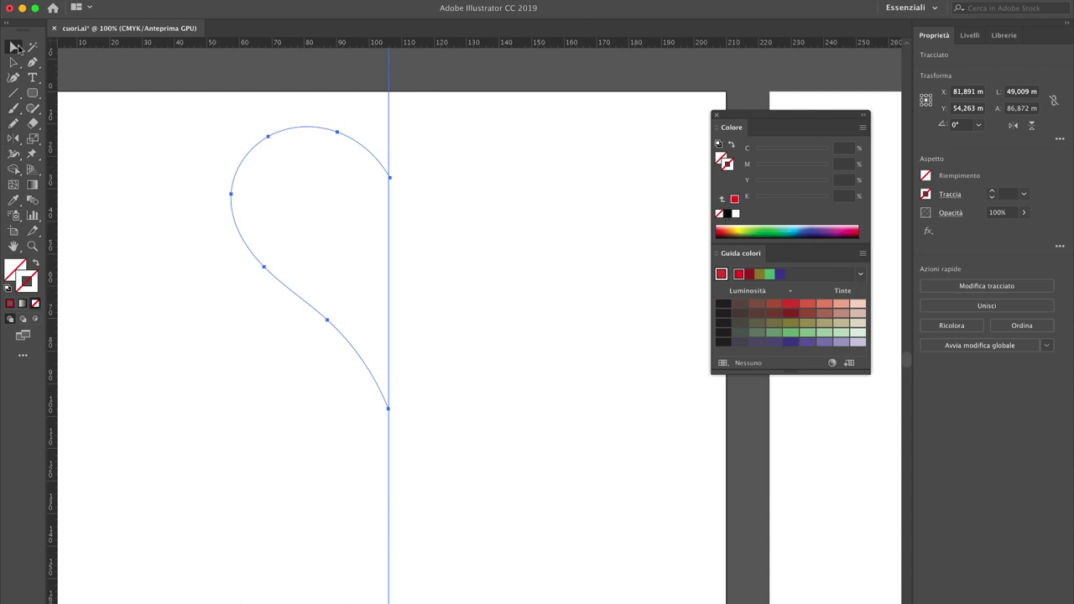
left_click(726, 214)
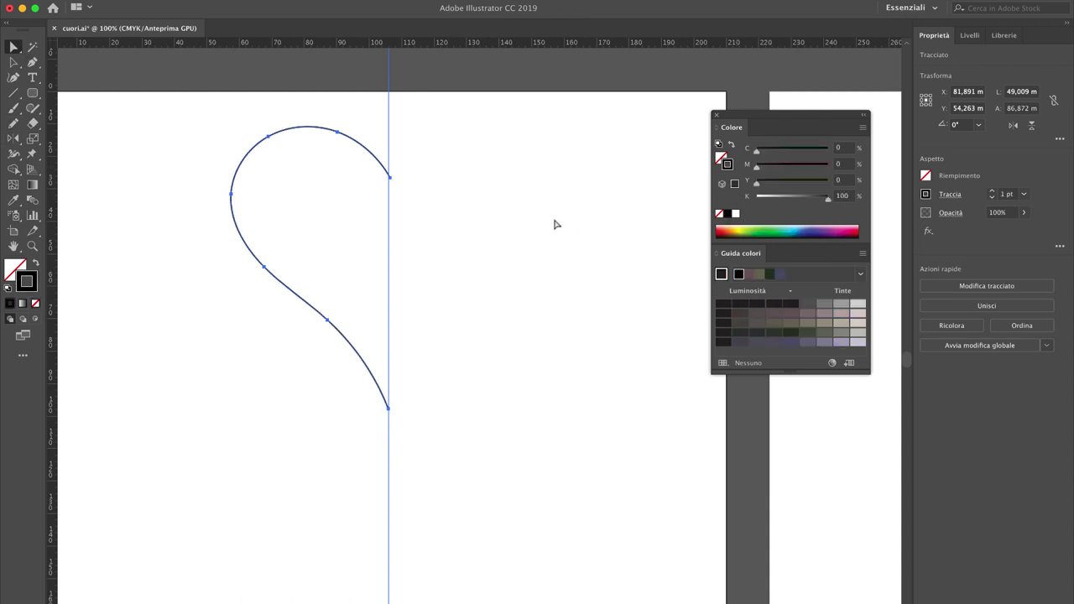
left_click(554, 223)
left_click_drag(324, 148, 479, 271)
left_click(476, 267)
scroll(503, 227, "up", 2)
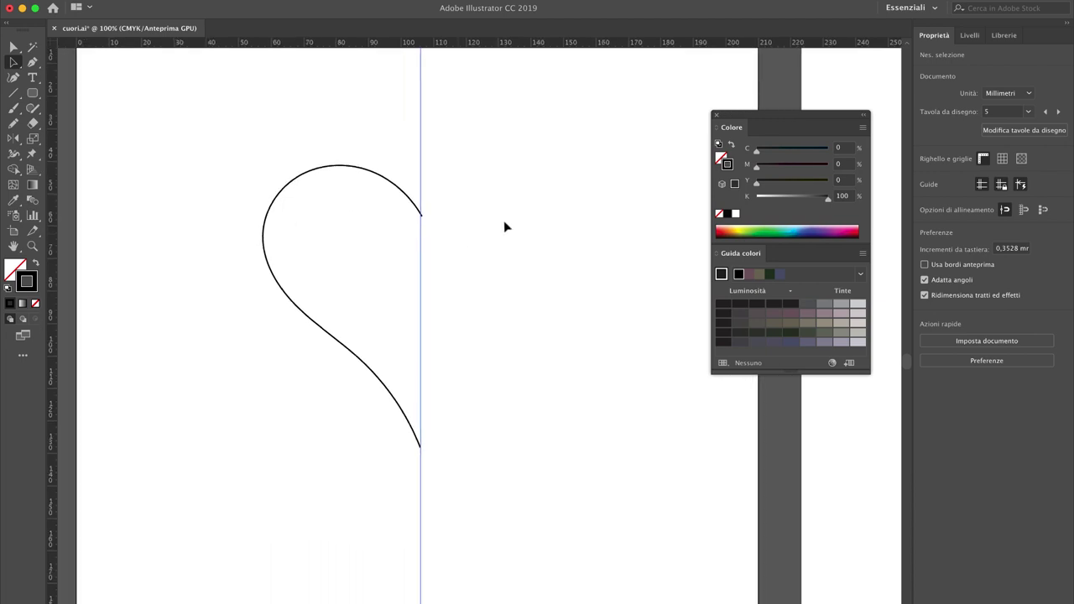
Hide the guides and horizontally centre-align the top endpoint over the bottom endpoint
right_click(513, 213)
left_click(552, 307)
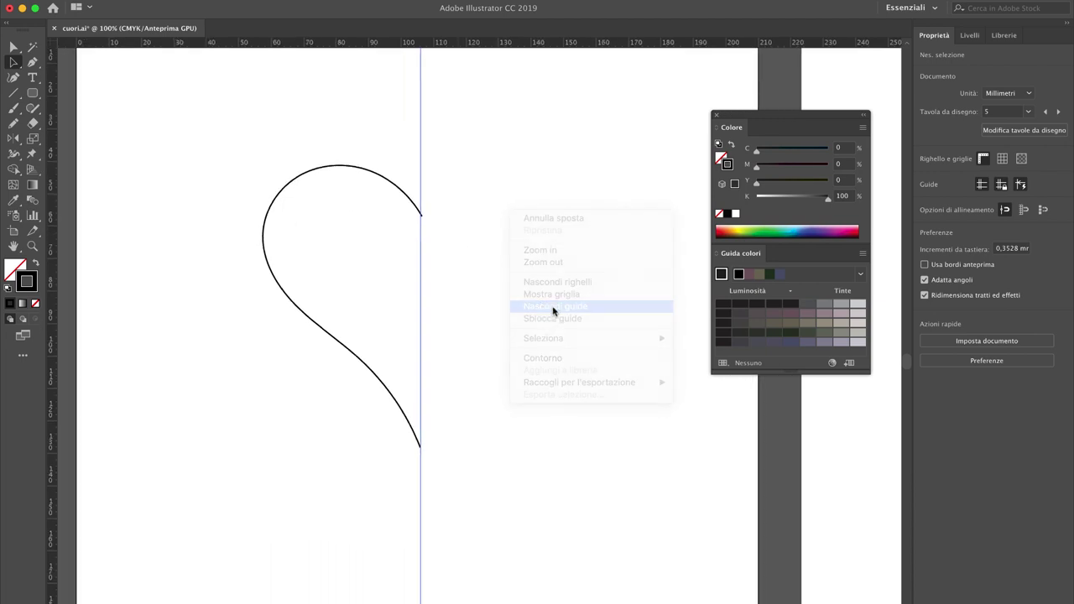
left_click(421, 215)
left_click(419, 446, "shift")
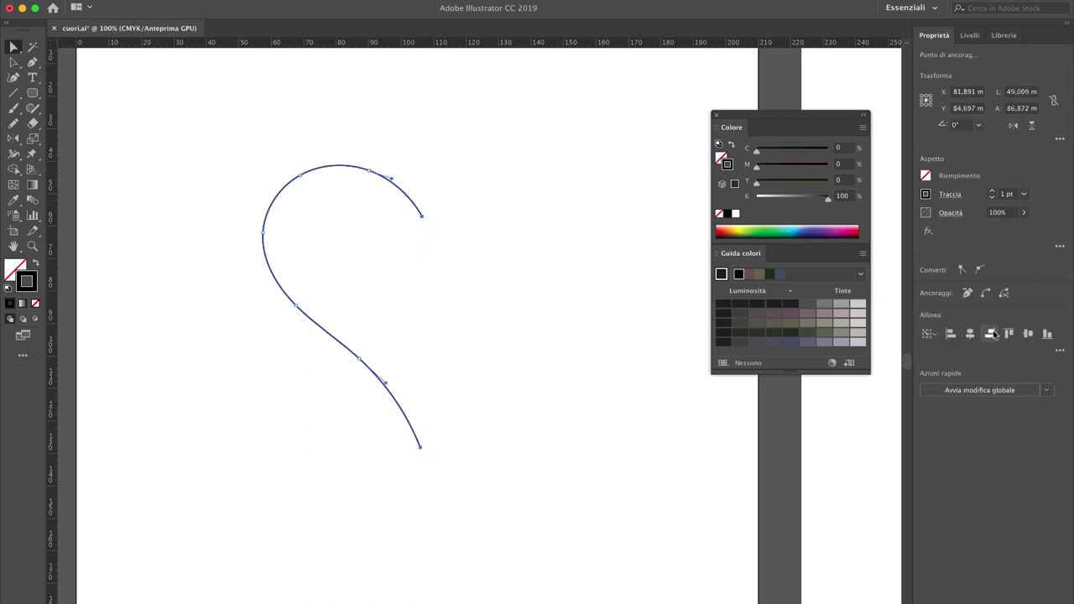
left_click(992, 334)
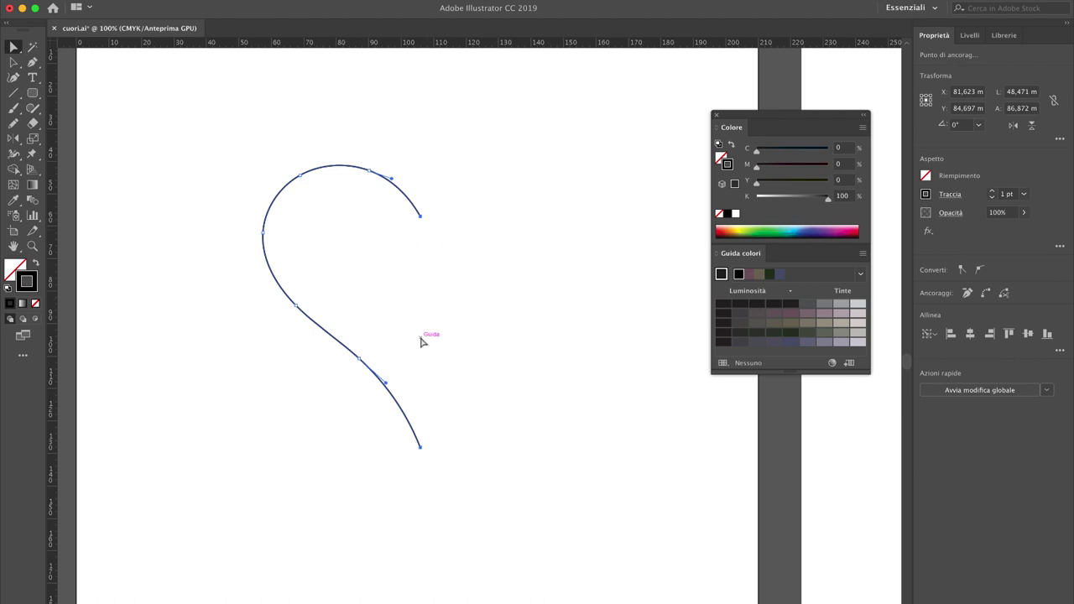
Reflect a copy of the half-heart at -90° around its top endpoint to form the right half
left_click(13, 46)
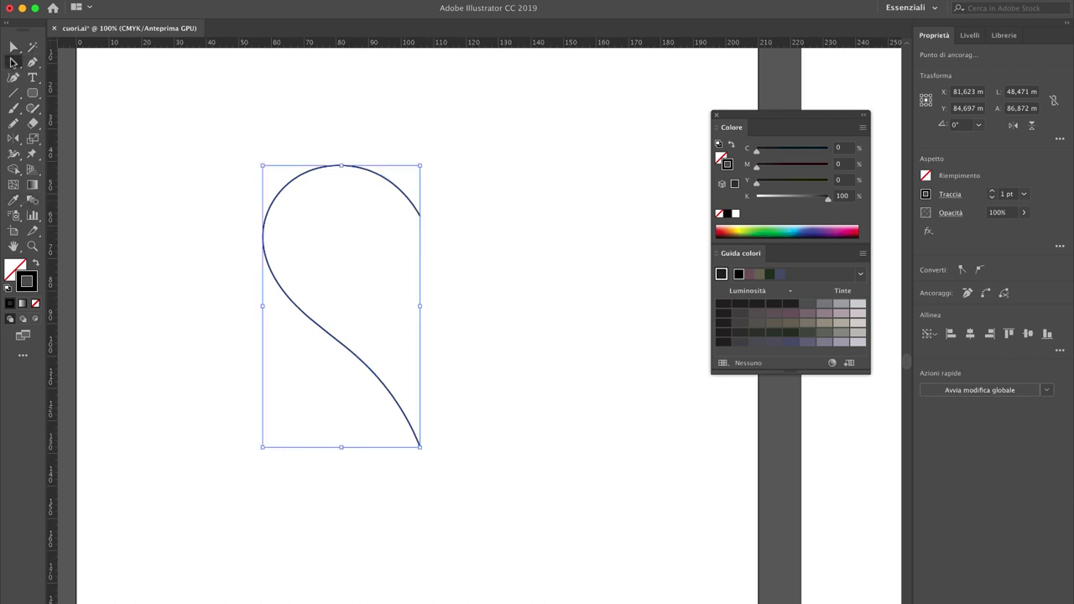
left_click(270, 186)
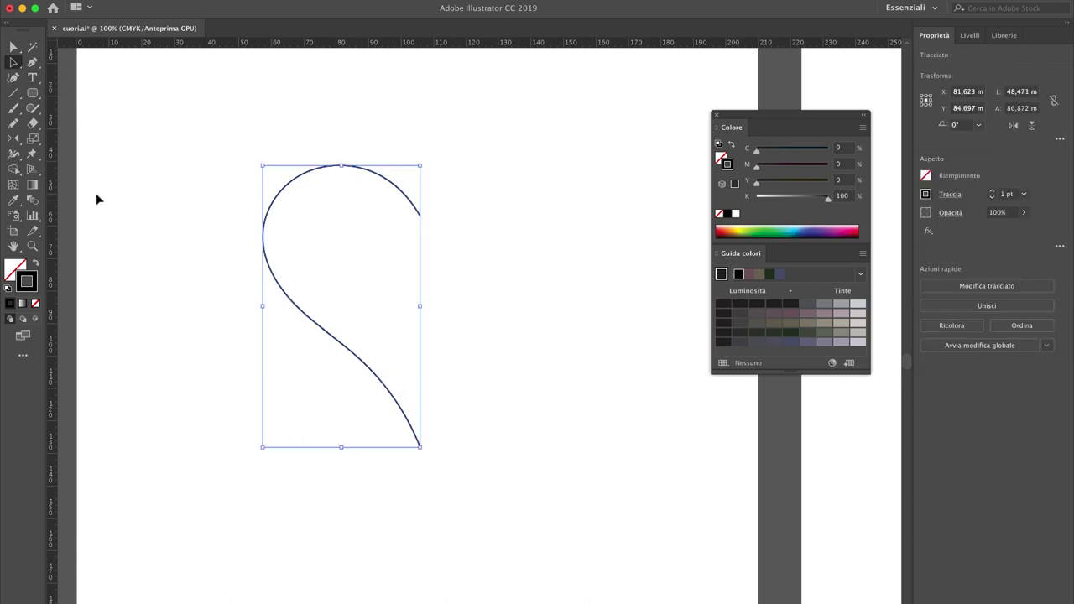
left_click(13, 139)
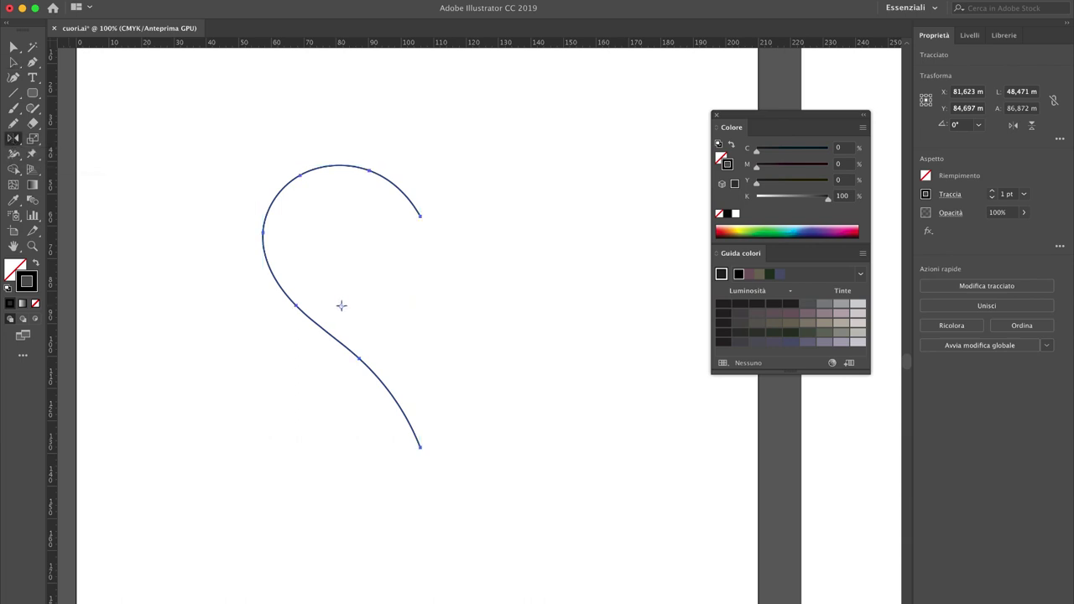
left_click_drag(341, 306, 419, 216)
left_click_drag(389, 185, 425, 186)
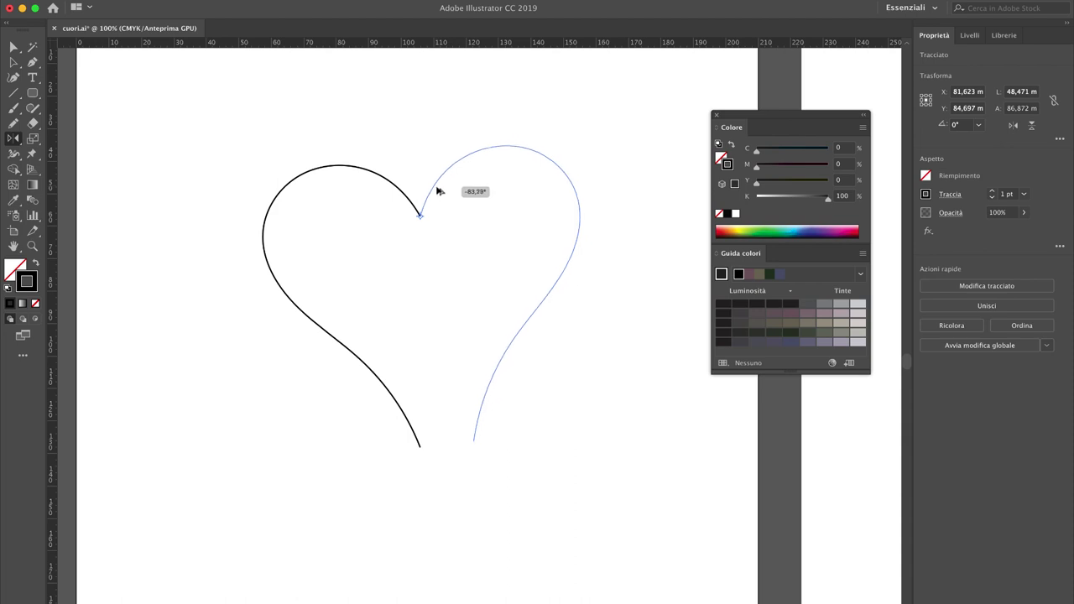
left_click_drag(426, 186, 441, 191)
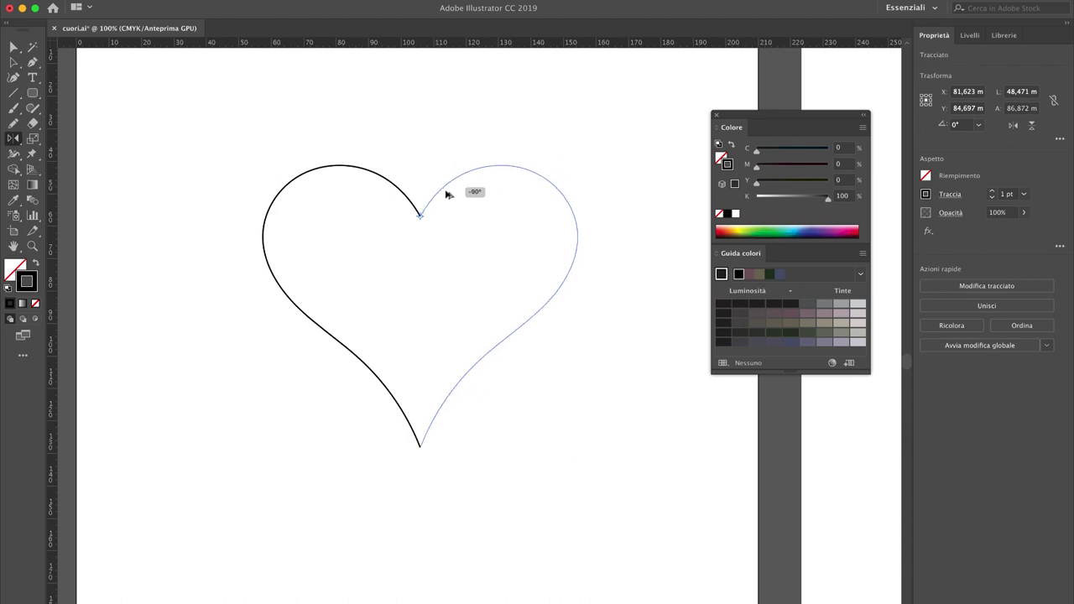
mouse_move(441, 191)
left_mouse_down()
mouse_move(503, 169)
mouse_move(568, 230)
mouse_move(537, 192)
mouse_move(468, 180)
left_mouse_up()
Reshape the heart to about 92.4 × 90 mm, pulling the bottom tip down and sides inward
key("v")
left_click(294, 77)
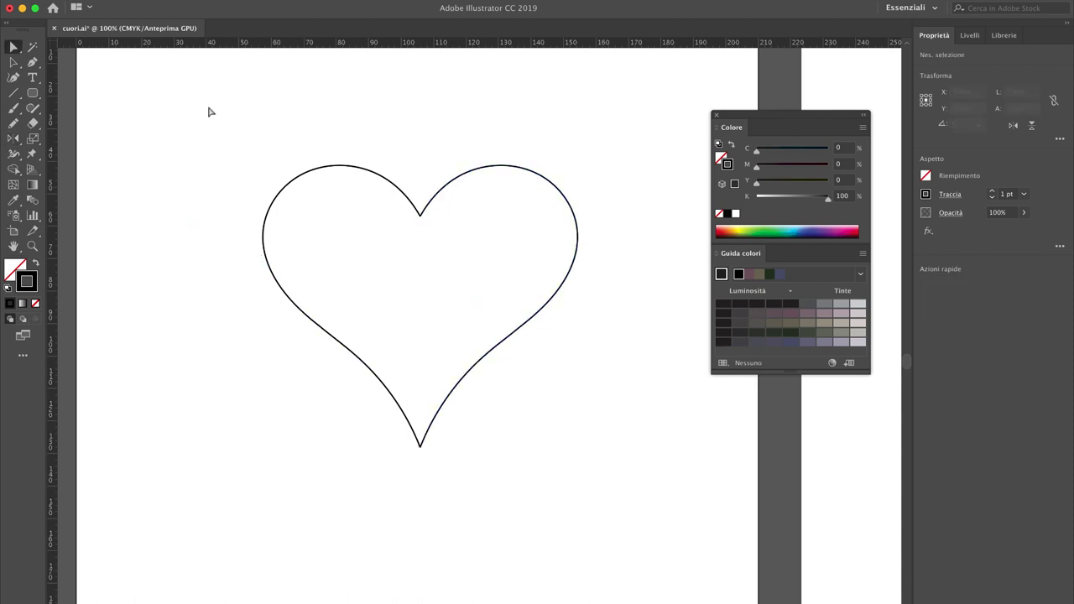
left_click_drag(311, 88, 579, 480)
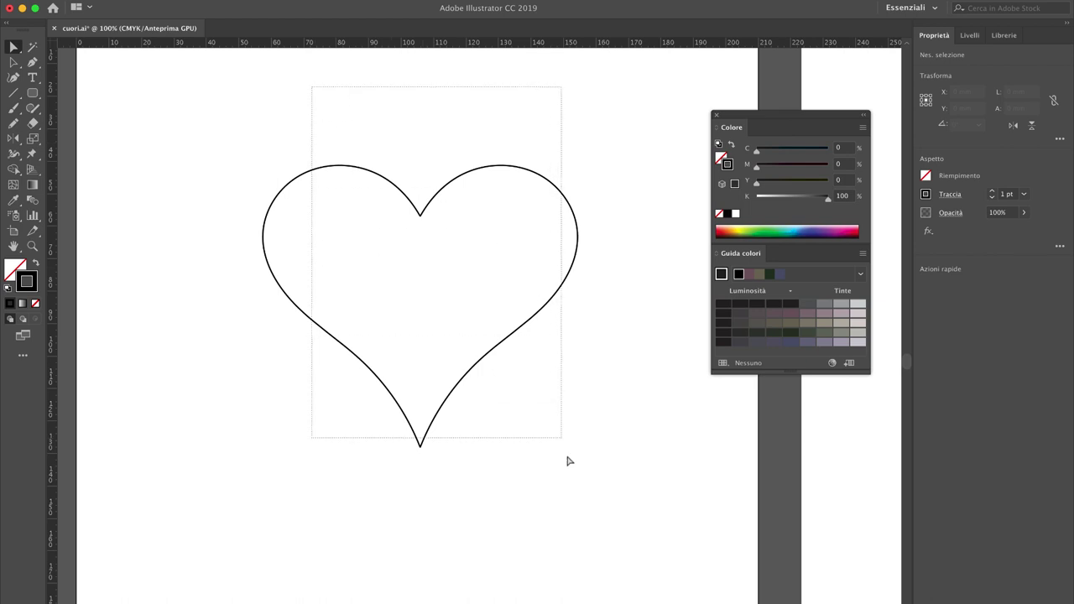
left_click(343, 163)
key("a")
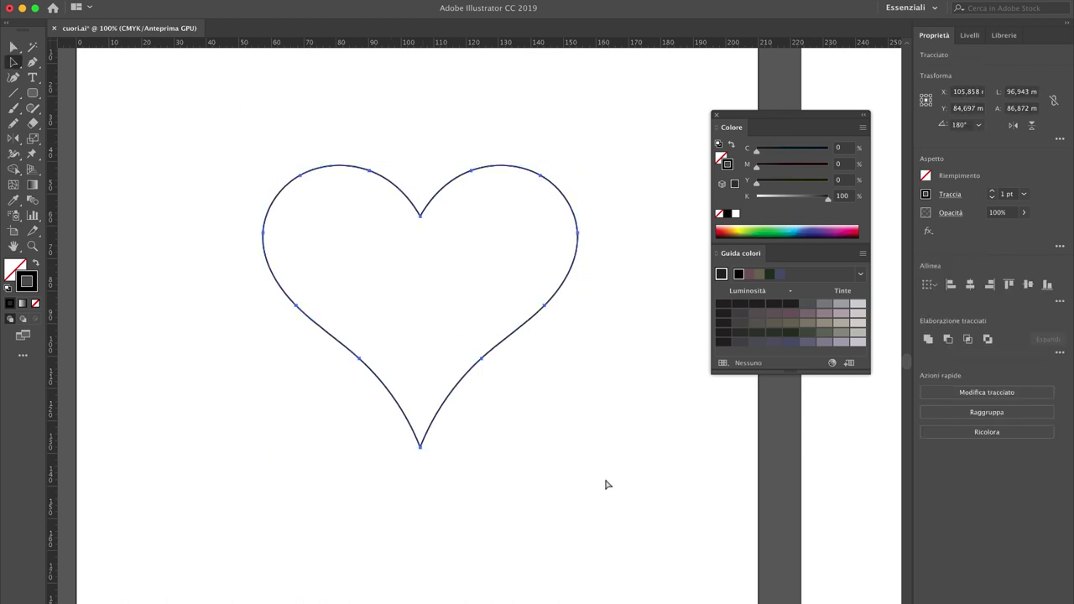
key("v")
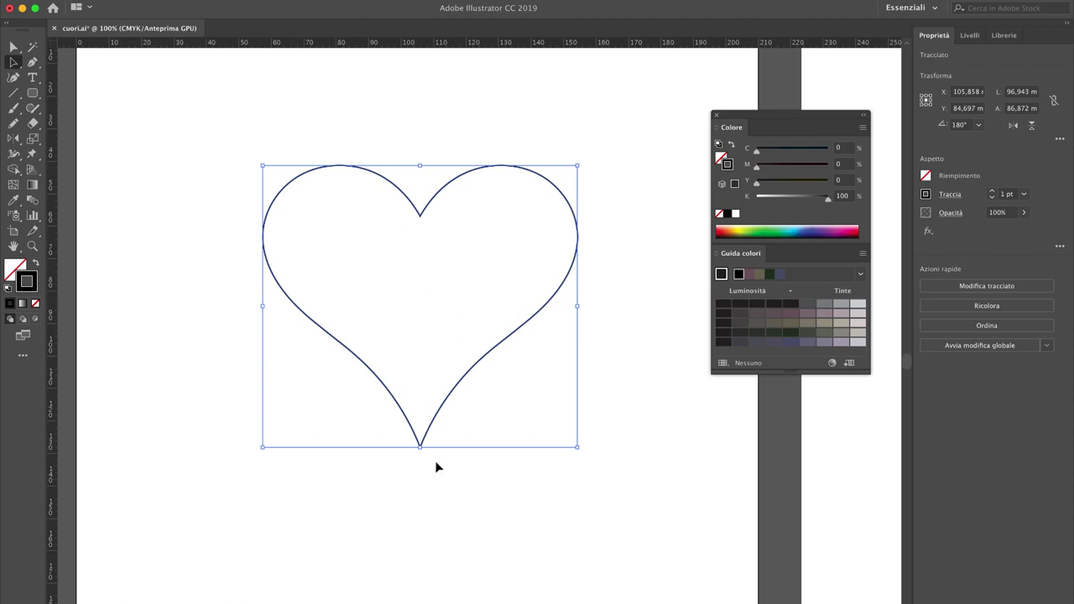
left_click_drag(419, 446, 420, 457)
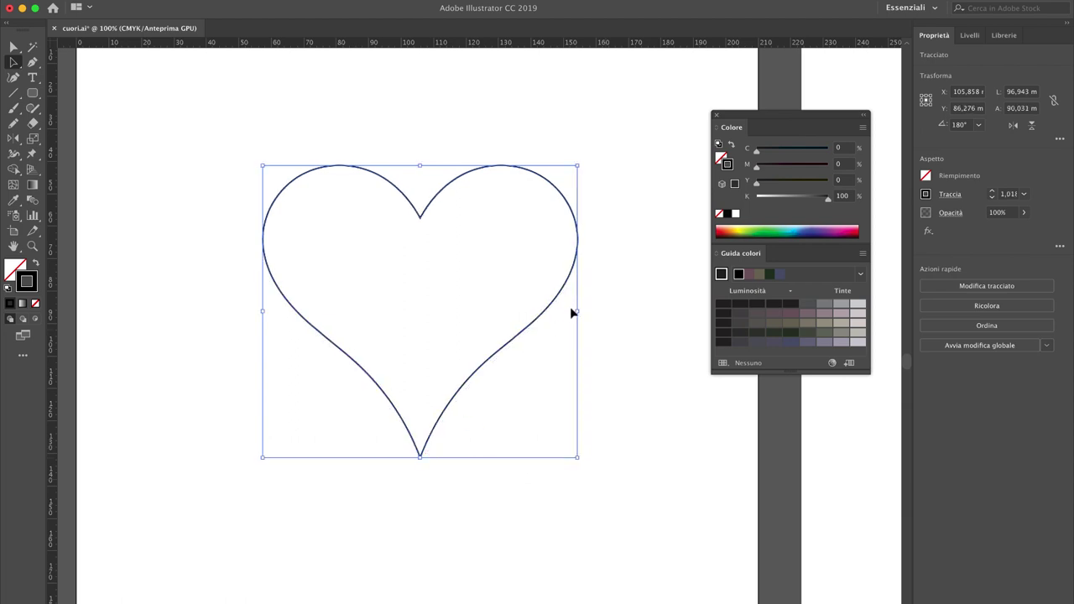
left_click_drag(577, 310, 571, 311)
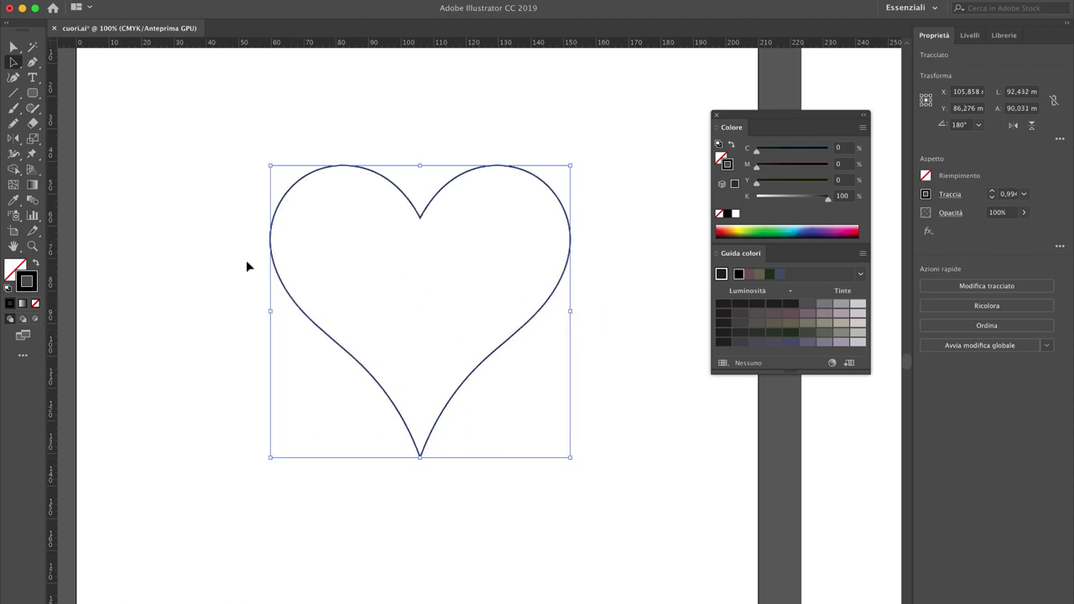
left_click(15, 268)
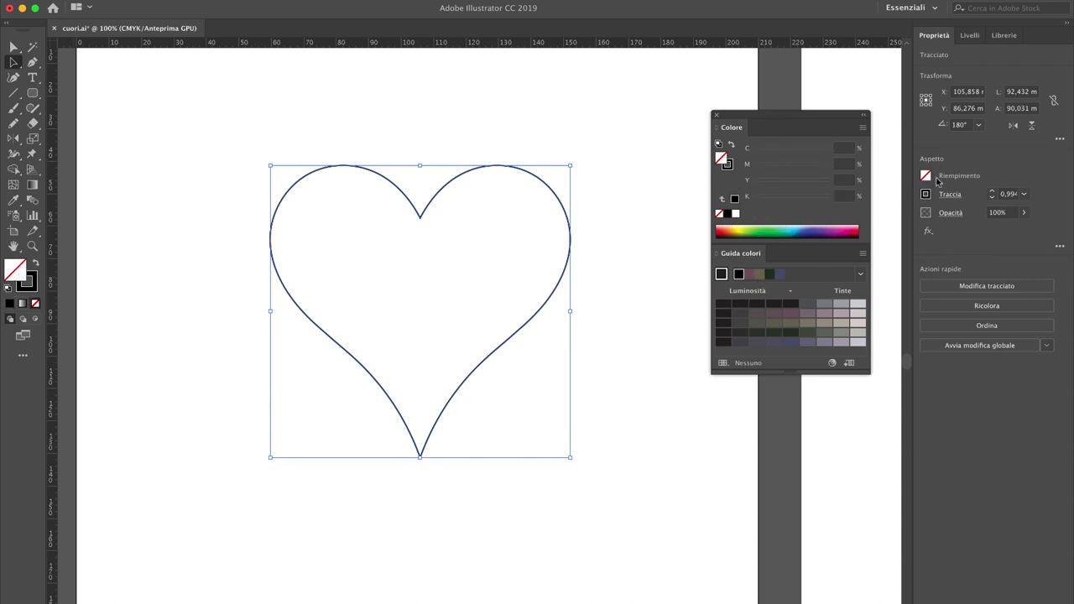
Fill the heart with the red swatch (C 0, M 100, Y 100, K 0)
left_click(925, 177)
left_click(822, 221)
left_click(646, 296)
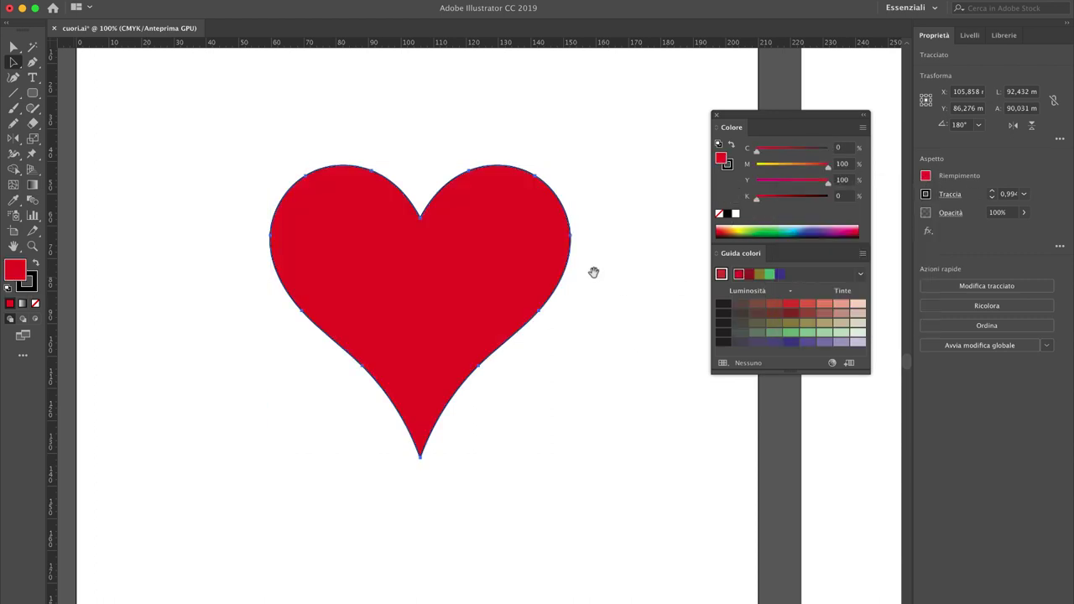
scroll(575, 257, "up", 3)
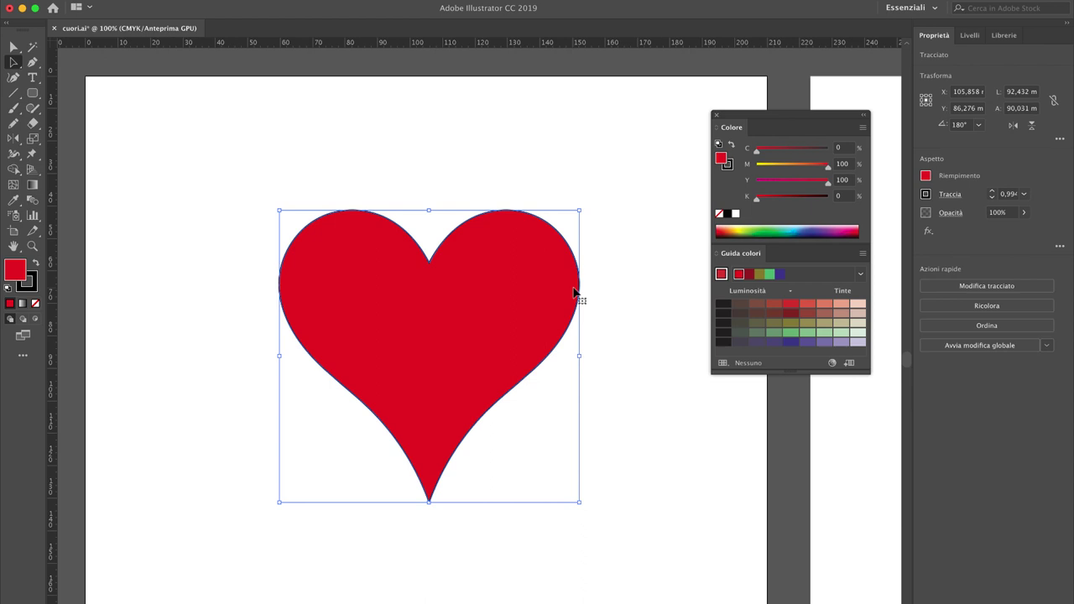
Close the floating colour panels and move the view to the empty bottom-row artboard
left_click(715, 114)
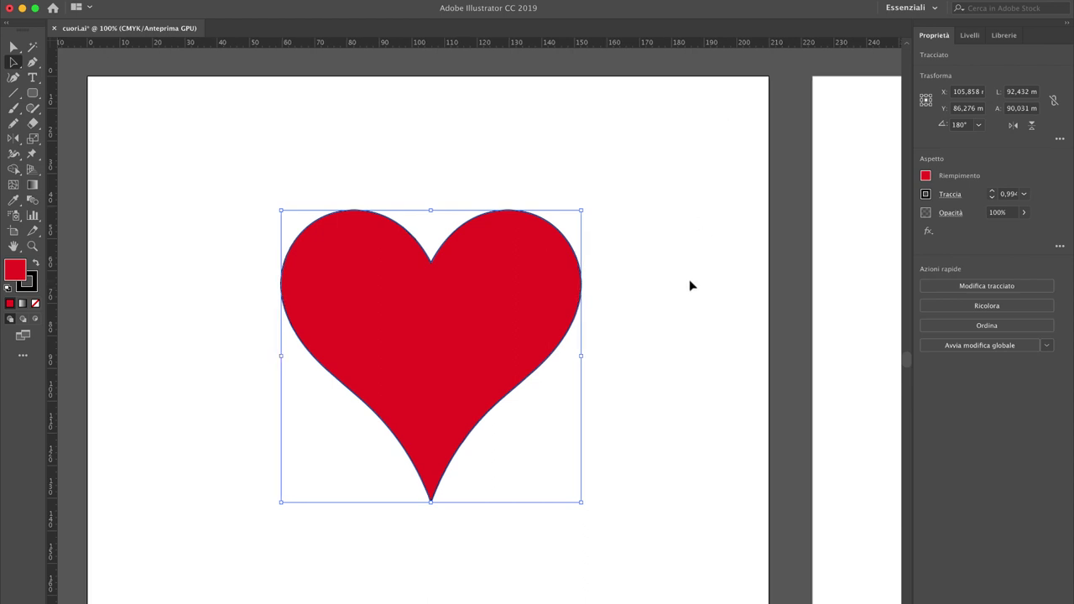
left_click(571, 347)
scroll(504, 287, "right", 10)
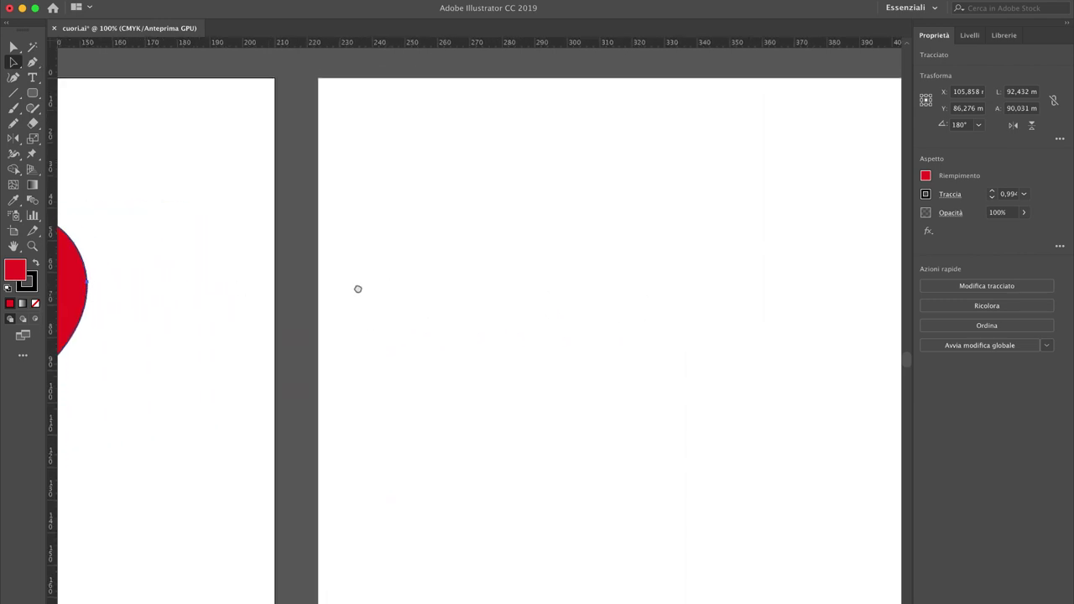
scroll(352, 290, "right", 5)
scroll(350, 293, "down", 2)
scroll(470, 302, "right", 8)
left_click(470, 302)
scroll(431, 257, "up", 3)
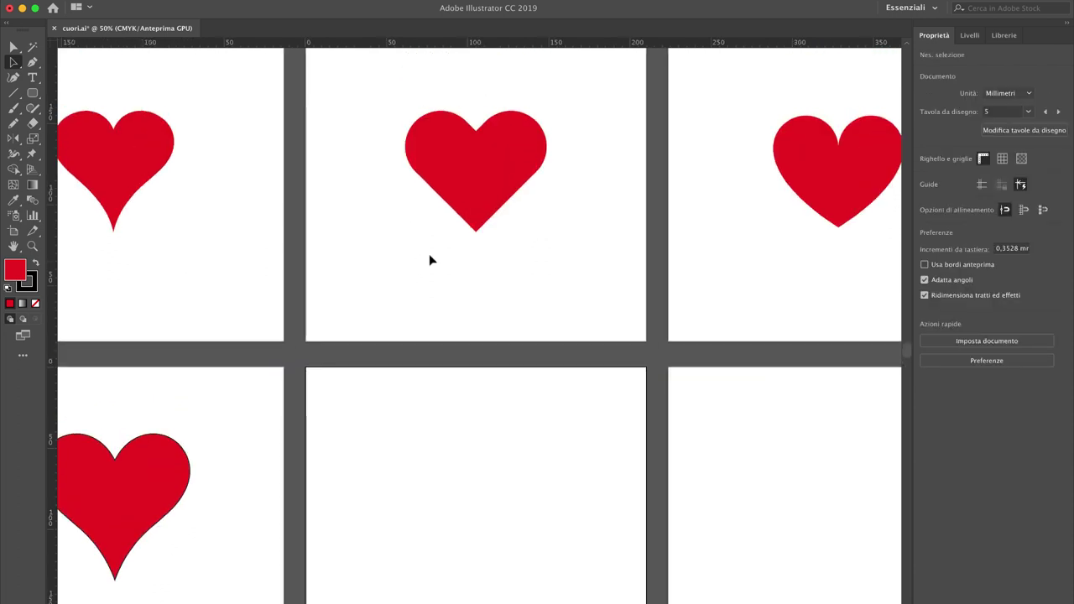
Choose the Rounded Rectangle tool and zoom in on the empty artboard
left_click_drag(29, 95, 116, 112)
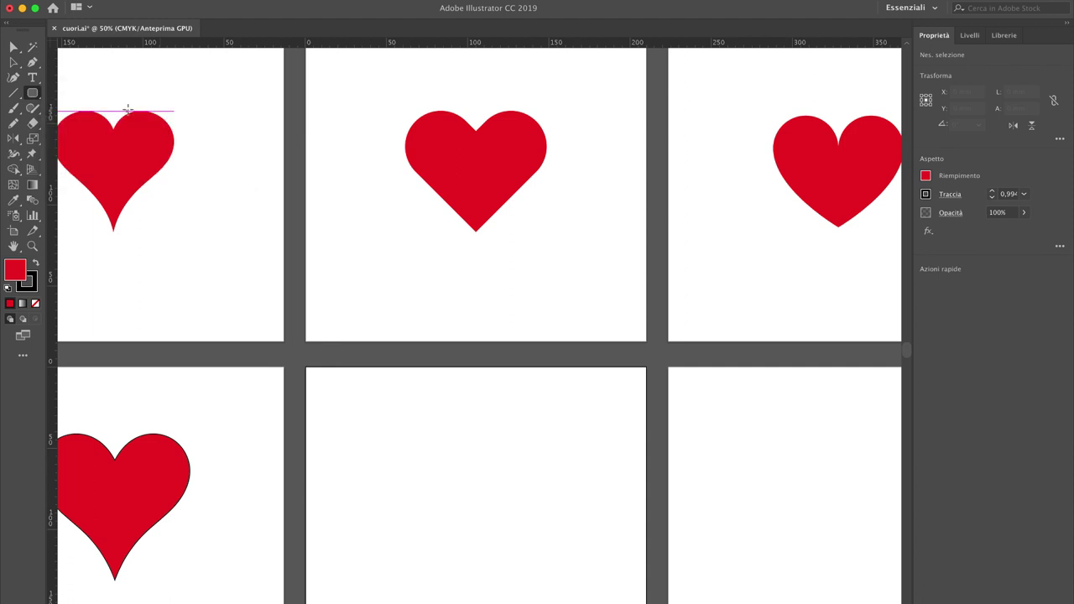
scroll(426, 310, "down", 5)
key("ctrl+plus")
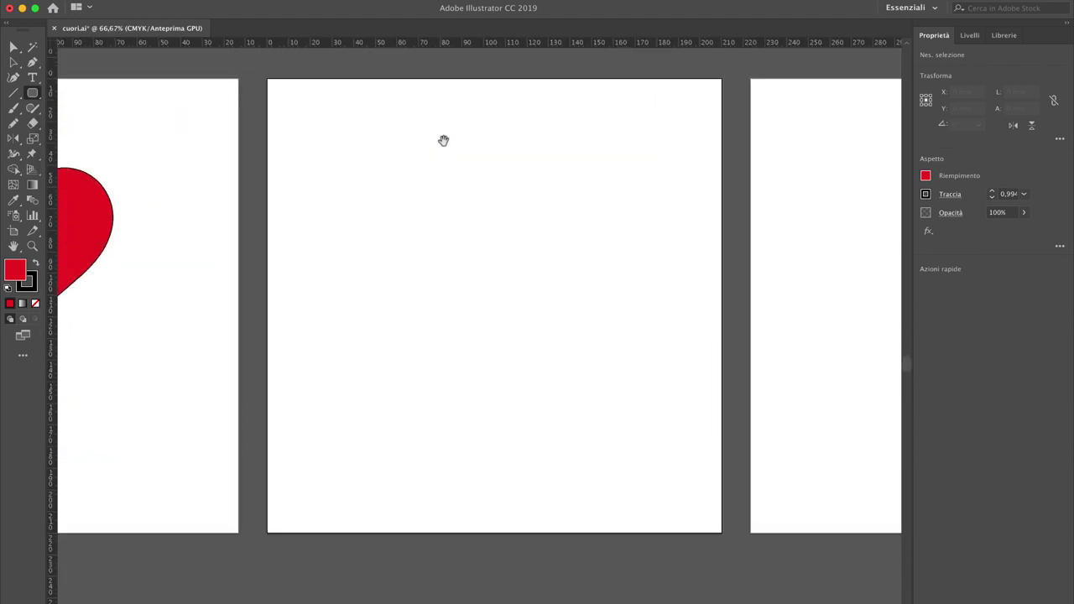
Draw a rounded rectangle and reshape it into a pill tilted at 45°
left_click_drag(425, 174, 496, 345)
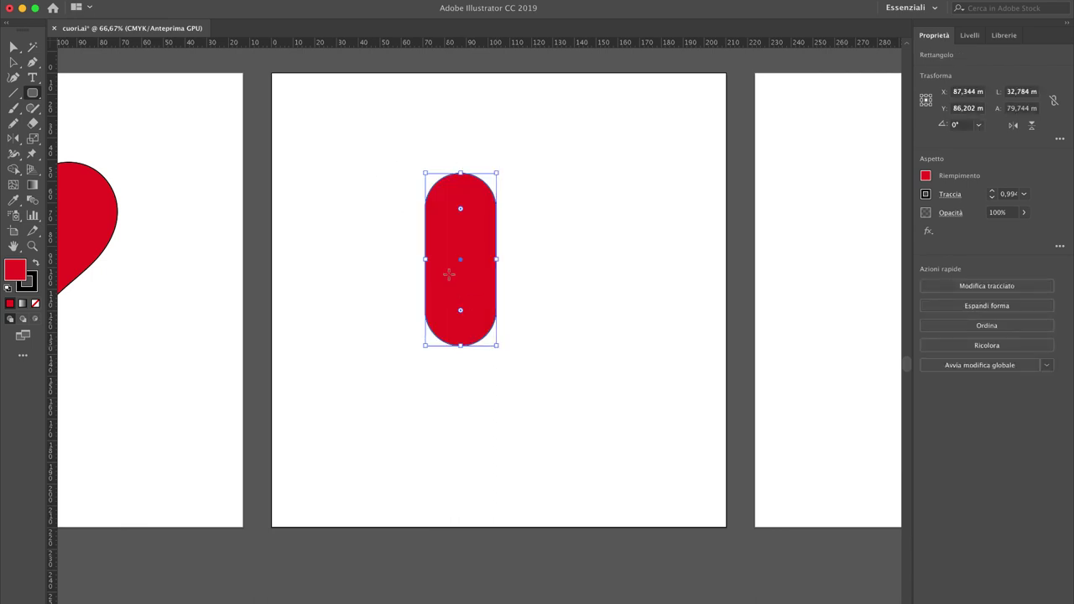
mouse_move(461, 209)
left_mouse_down()
mouse_move(474, 197)
mouse_move(463, 209)
left_mouse_up()
left_click(14, 48)
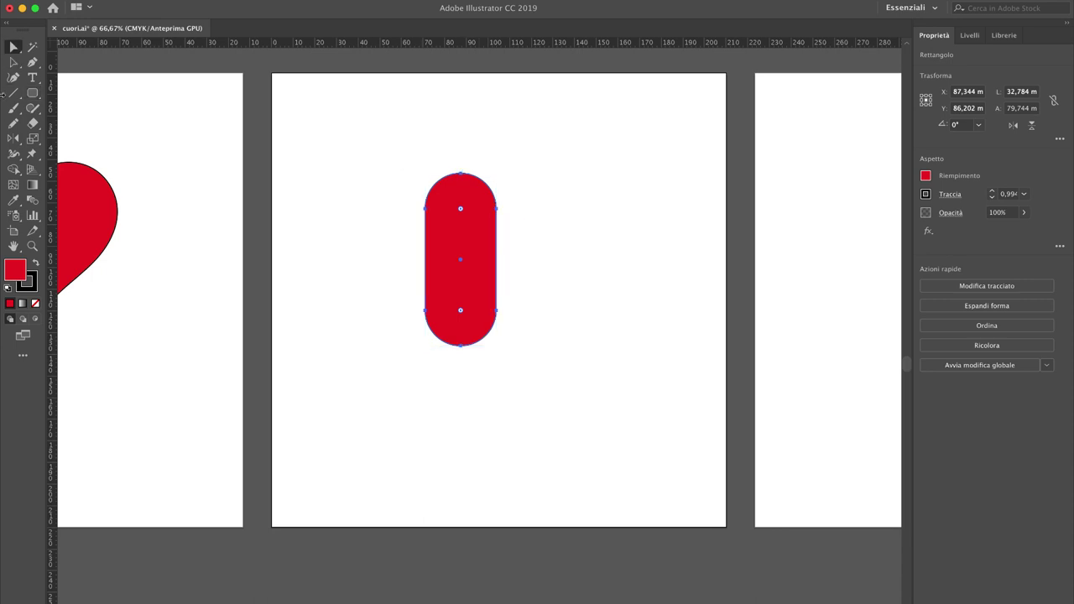
left_click(13, 62)
mouse_move(459, 174)
left_mouse_down()
mouse_move(461, 189)
mouse_move(427, 231)
mouse_move(553, 251)
left_mouse_up()
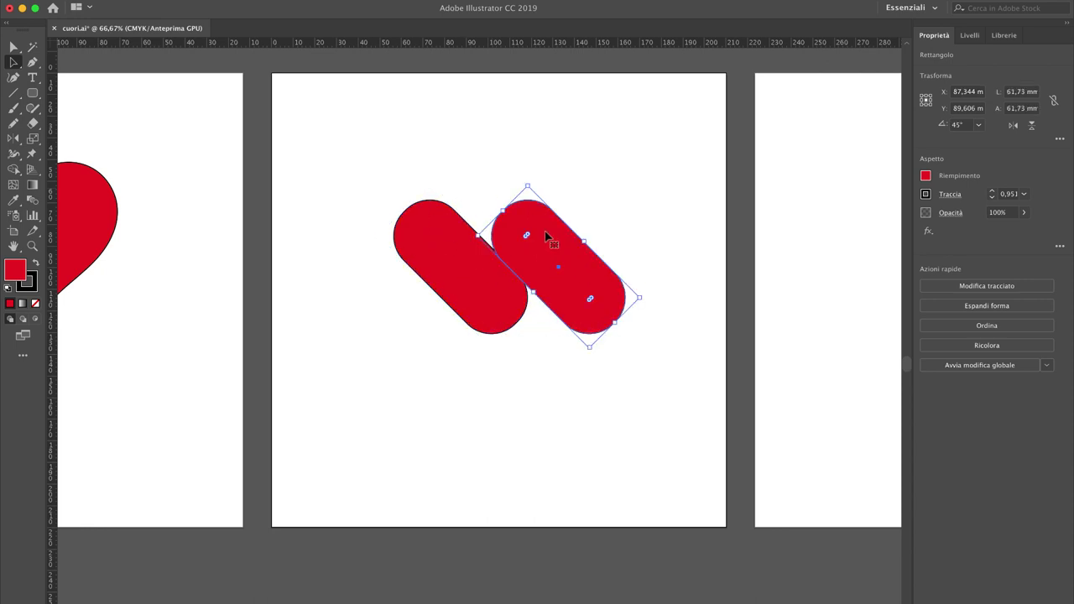
Add a horizontally reflected copy of the pill to form a V, then select both pills
right_click(552, 237)
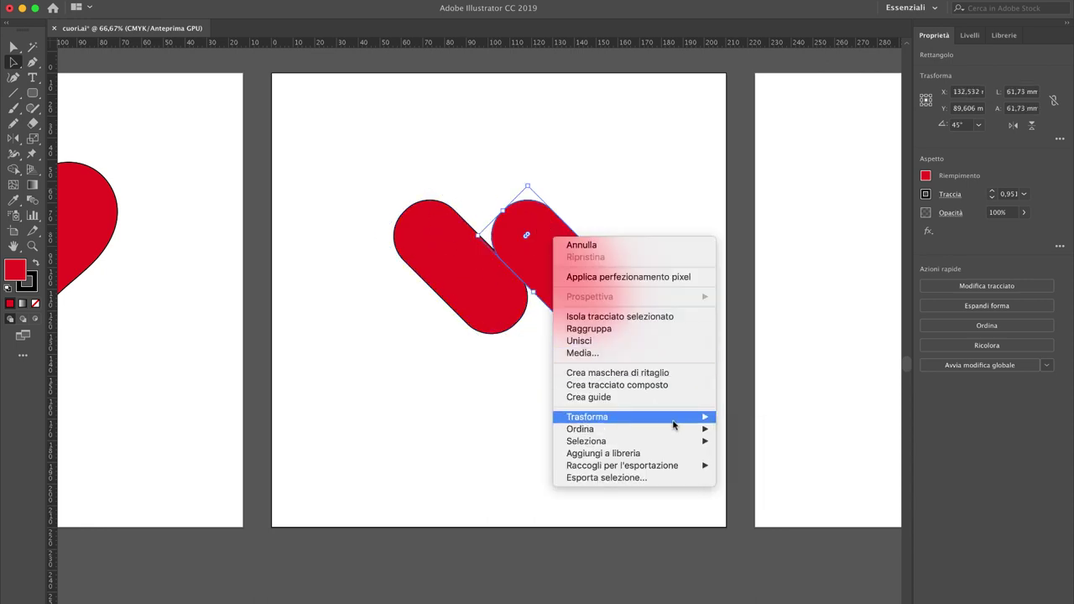
mouse_move(587, 417)
left_click(755, 460)
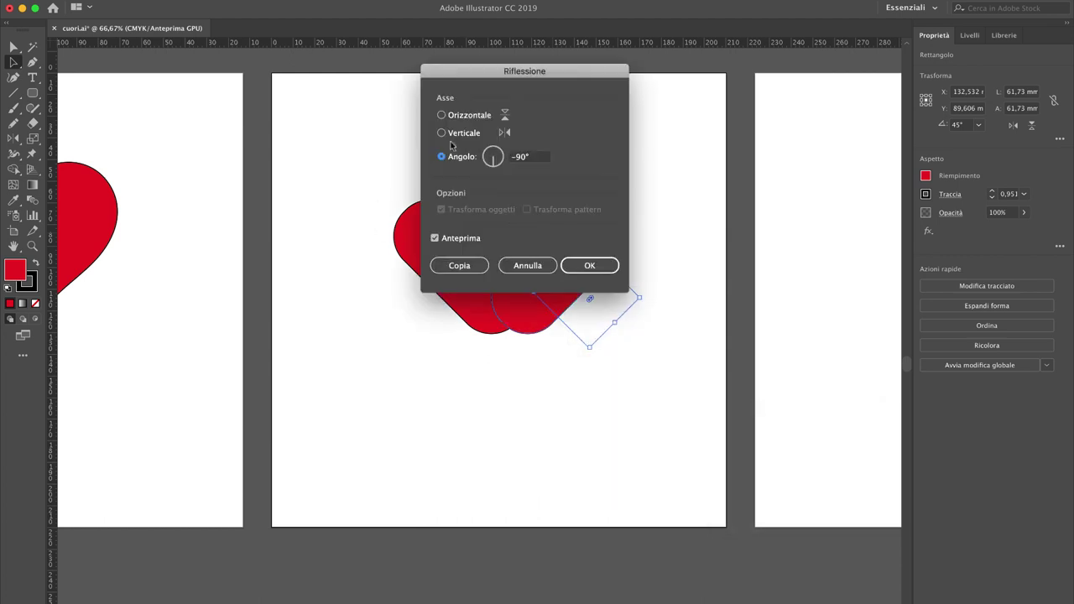
left_click(465, 118)
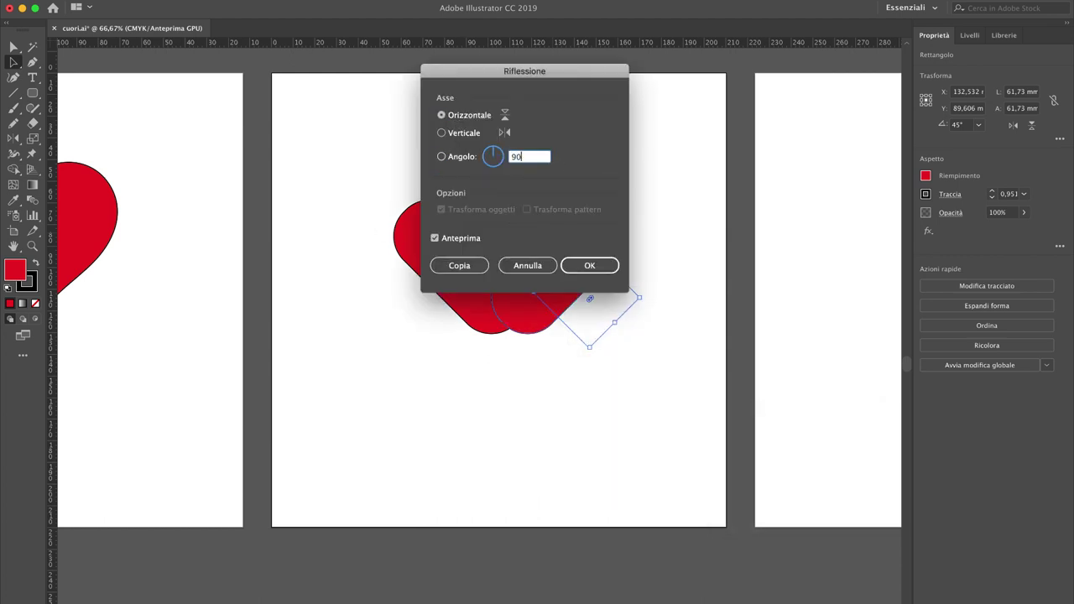
left_click(459, 265)
key("ctrl+1")
left_click_drag(210, 132, 561, 473)
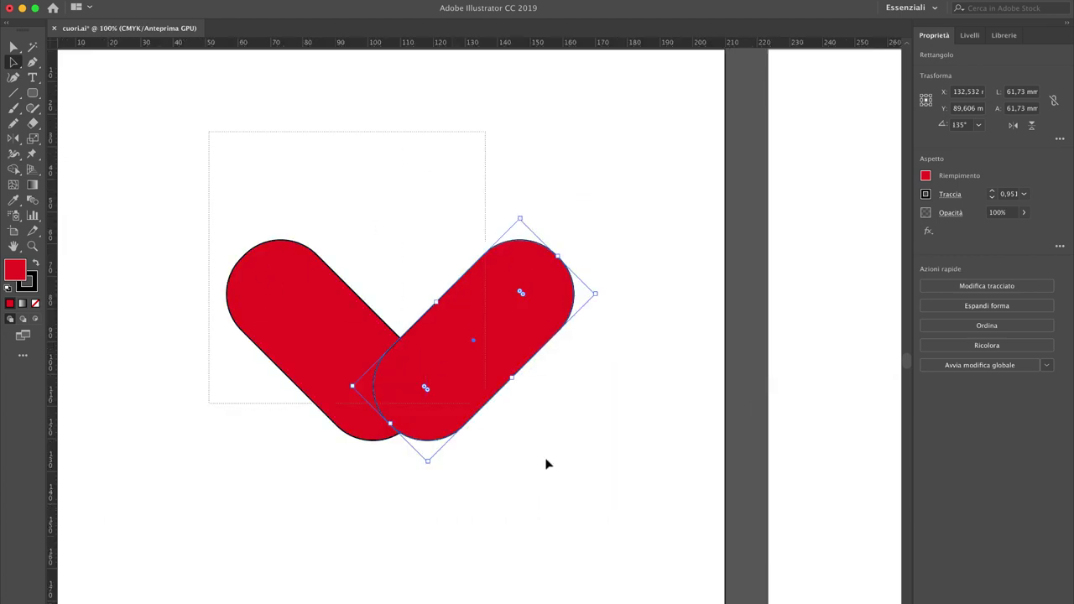
Horizontally centre the two pills on each other, aligned to the selection
left_click(929, 285)
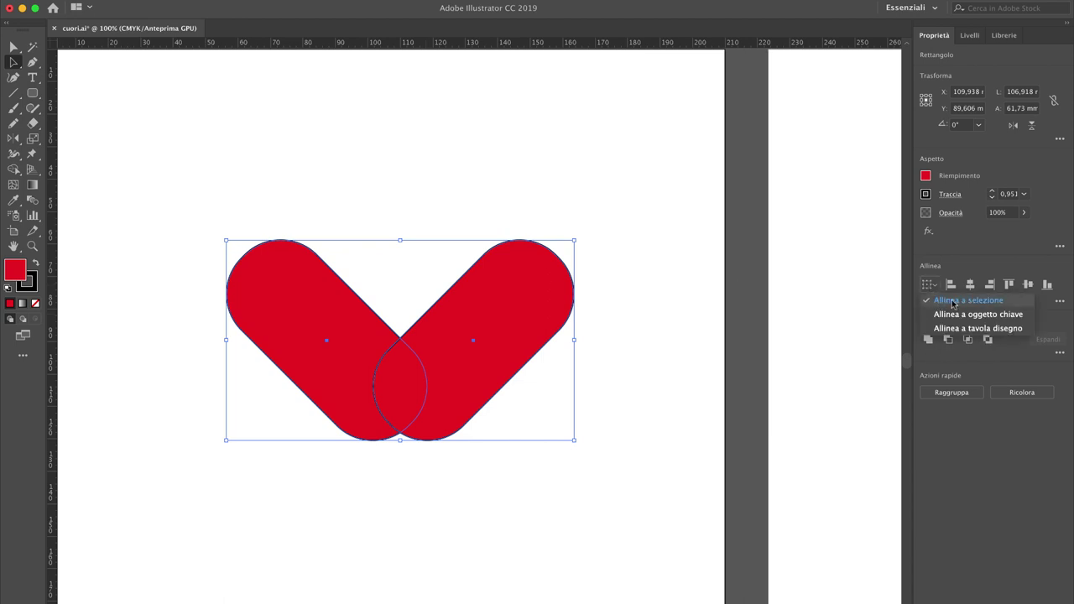
left_click(952, 302)
left_click(970, 287)
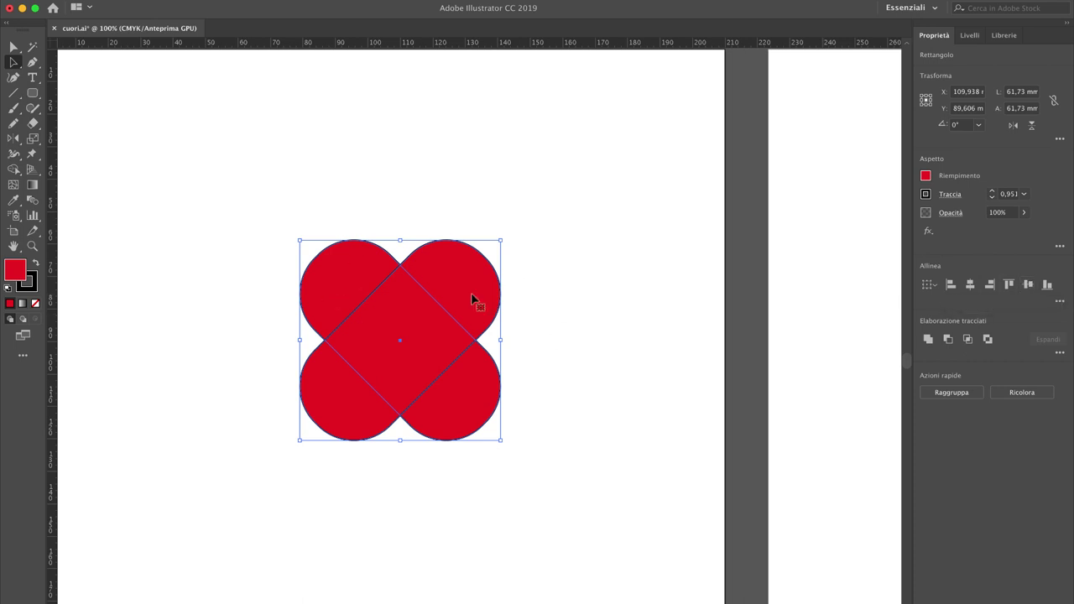
scroll(503, 311, "left", 5)
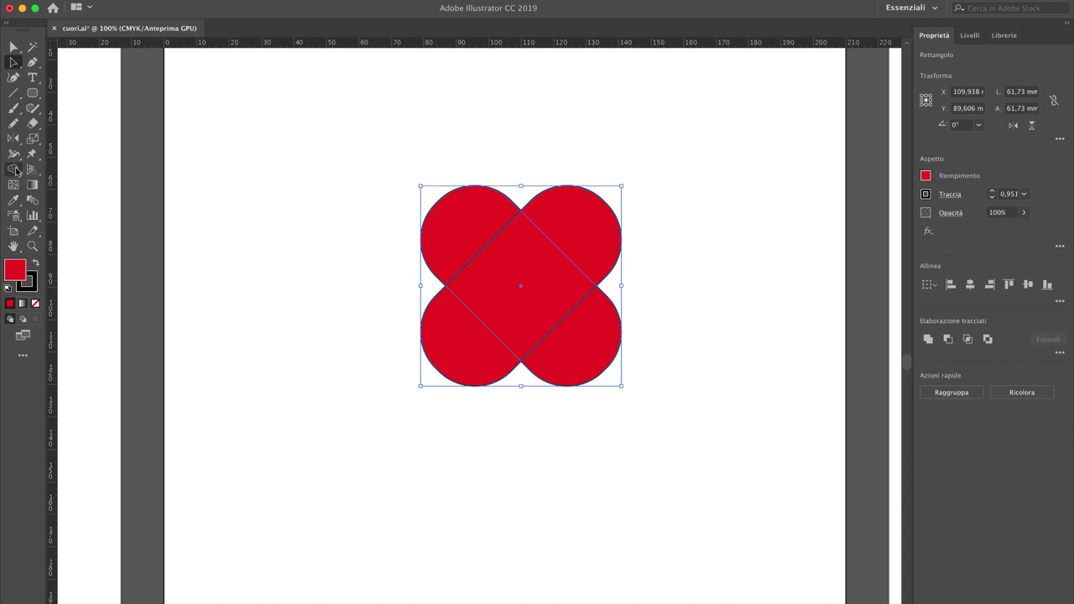
With Shape Builder, merge the top lobes and delete both lower lobes, leaving one heart
left_click(14, 170)
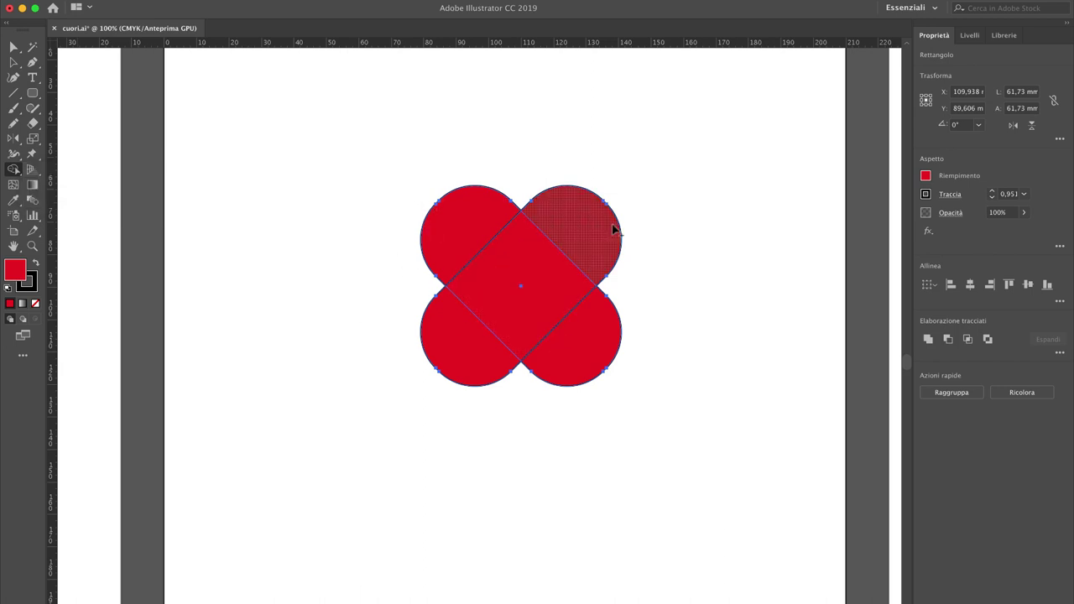
left_click_drag(467, 207, 585, 227)
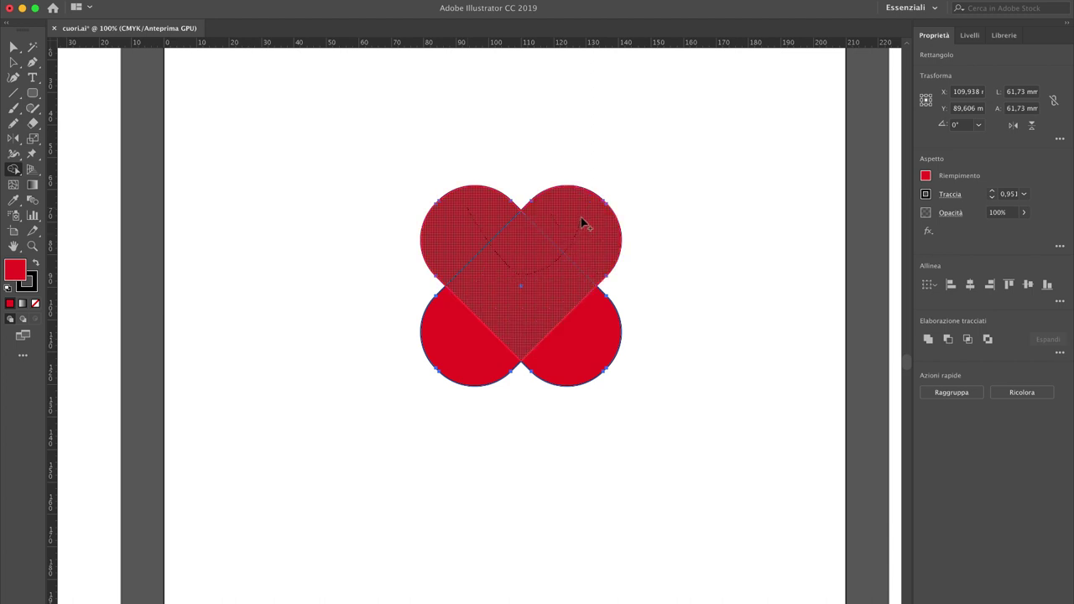
left_click_drag(581, 218, 581, 218)
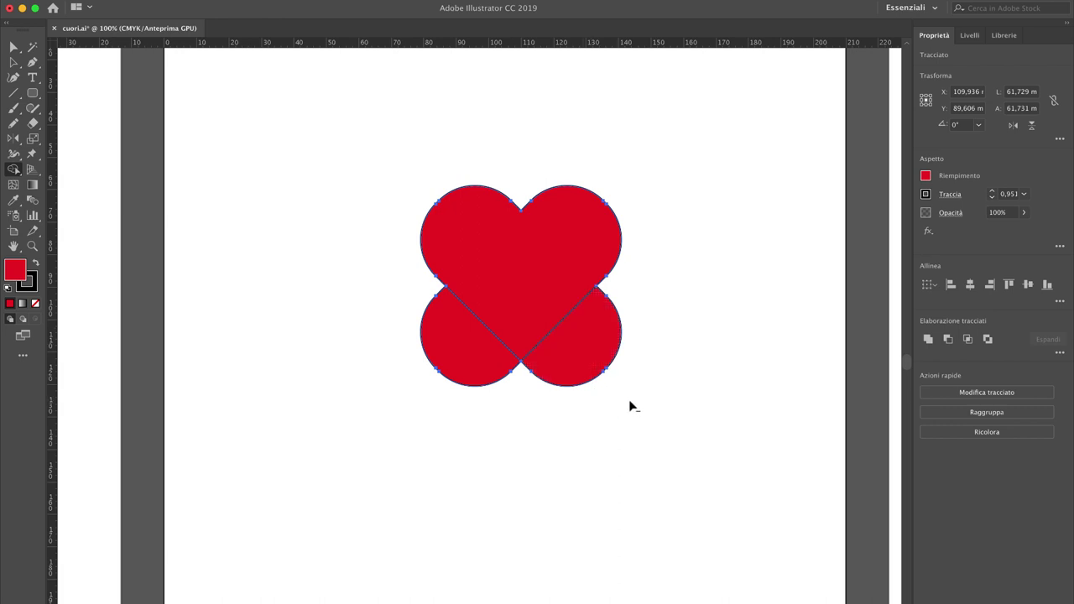
left_click_drag(577, 343, 577, 343)
left_click_drag(420, 394, 466, 330)
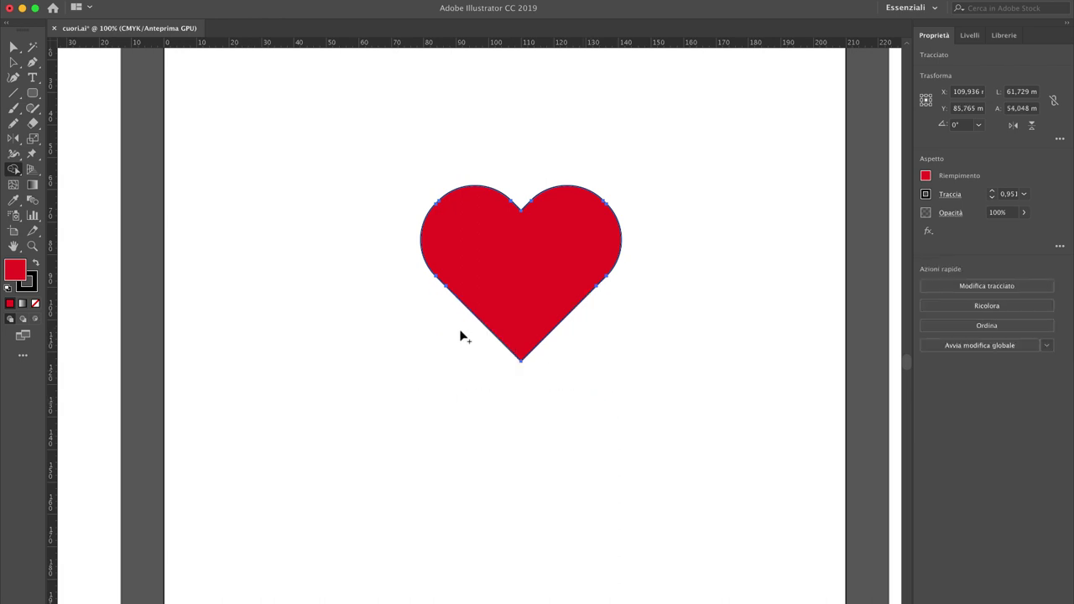
key("v")
left_click(238, 245)
Scale the heart up to about 61.7 × 54 mm and nudge it lower on its artboard
key("super+minus")
scroll(290, 218, "up", 3)
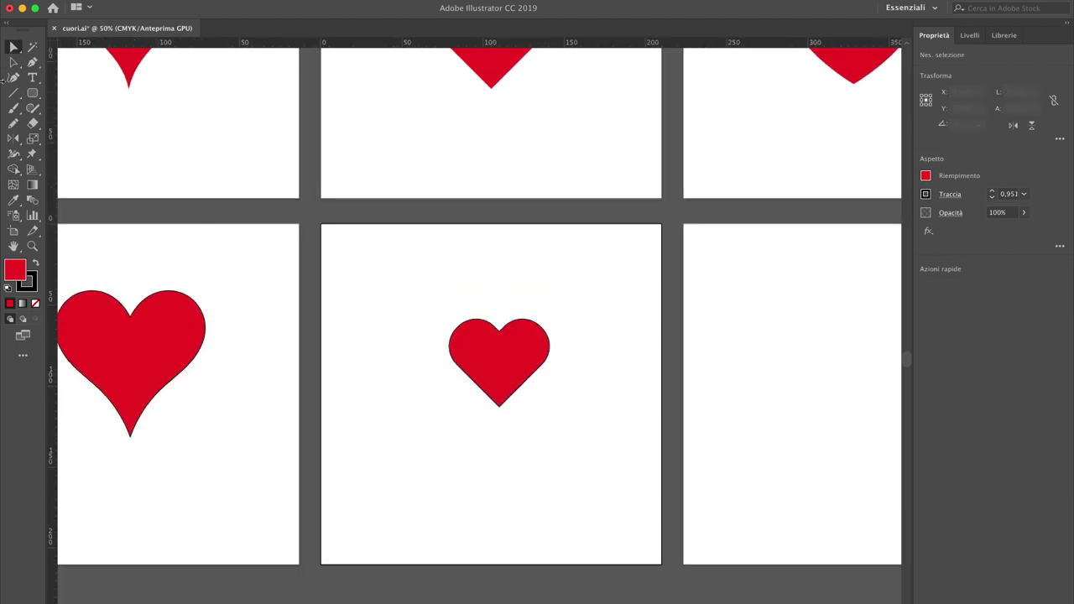
left_click(14, 62)
left_click(528, 340)
left_click_drag(550, 317, 583, 291)
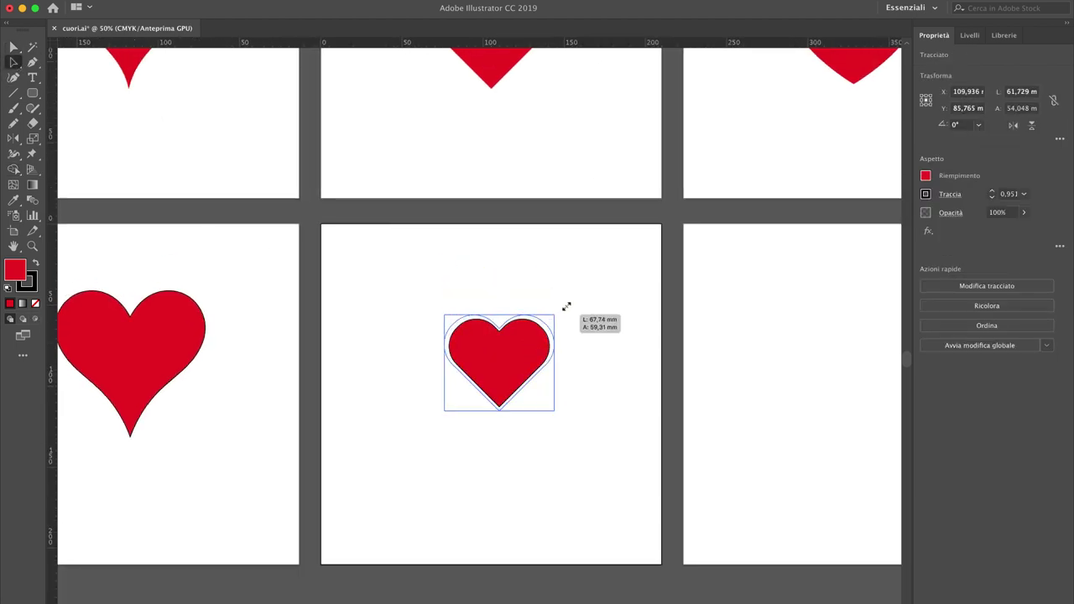
left_click_drag(529, 336, 526, 350)
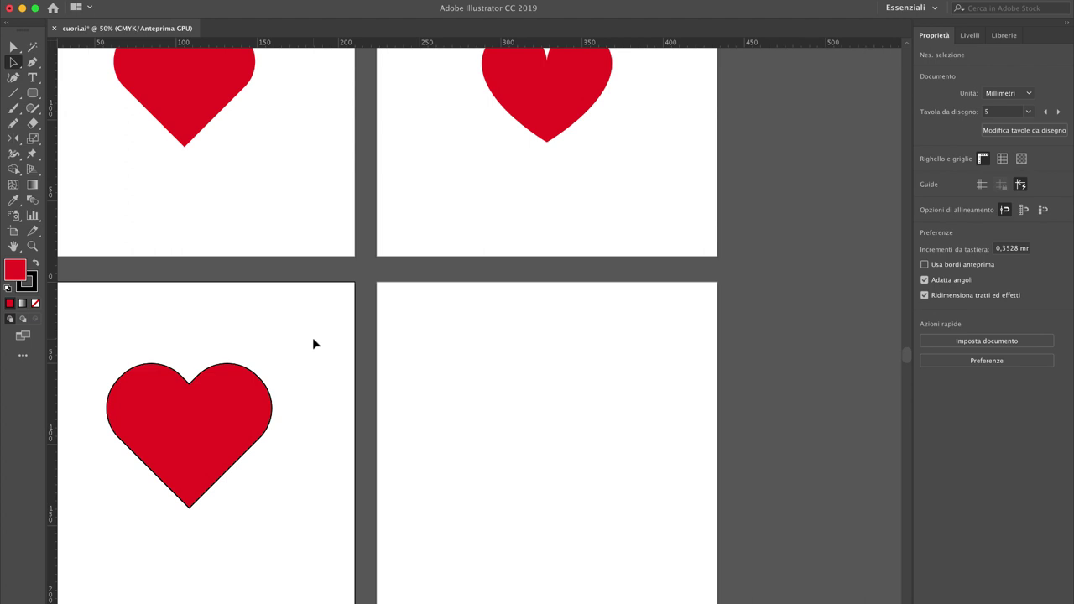
left_click(32, 92)
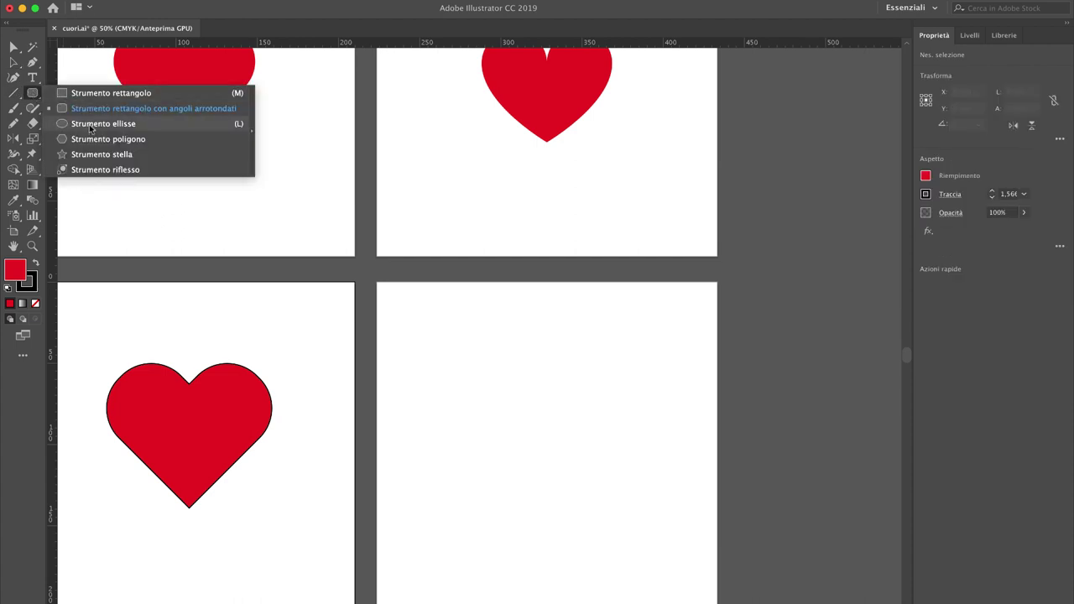
Draw a red circle and place a copy touching it on the right
left_click(103, 123)
key("super+plus")
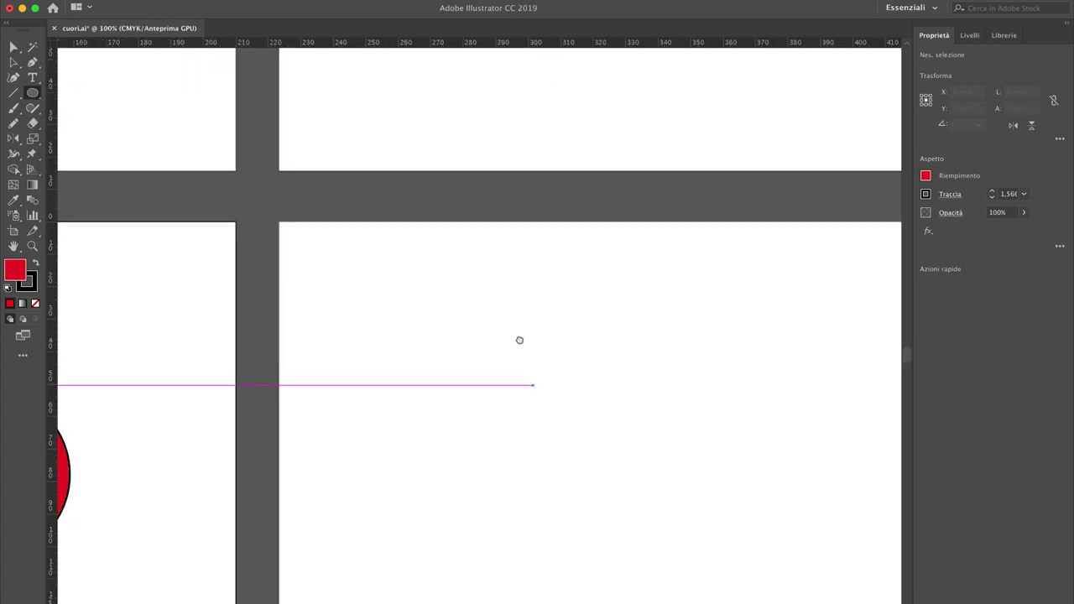
scroll(520, 338, "down", 5)
left_click_drag(416, 268, 530, 382)
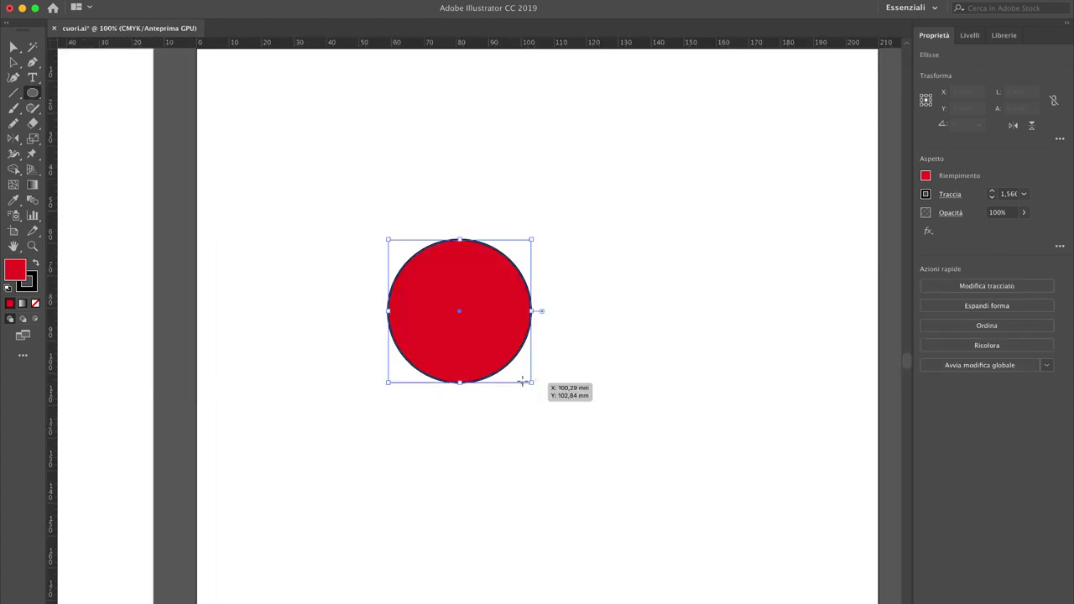
key("v")
scroll(614, 272, "right", 5)
left_click_drag(407, 239, 549, 240)
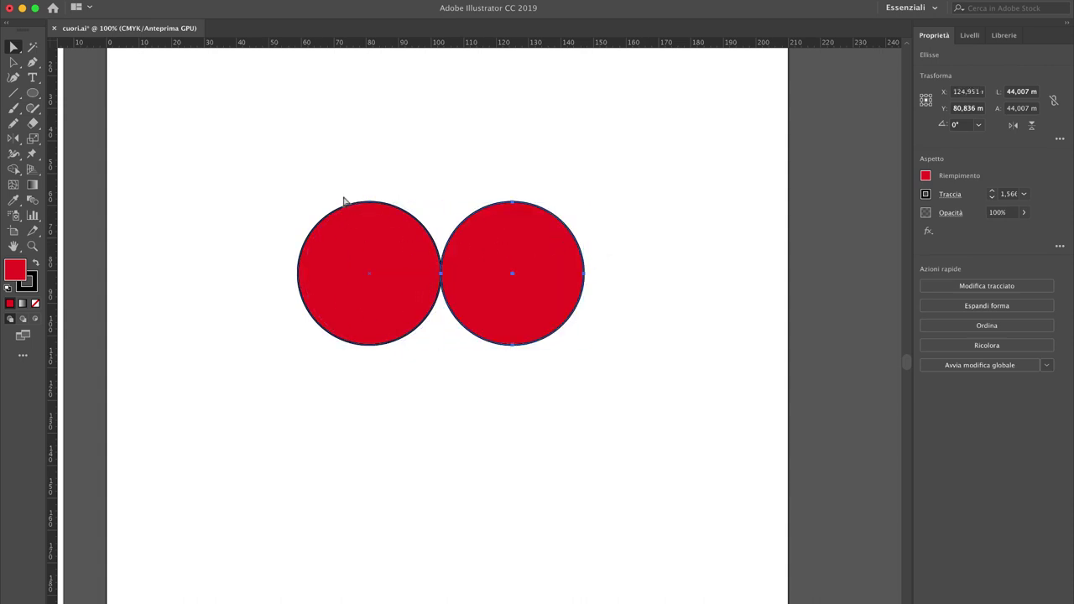
Set the stroke of both circles to None
left_click(277, 239)
left_click_drag(281, 172, 397, 297)
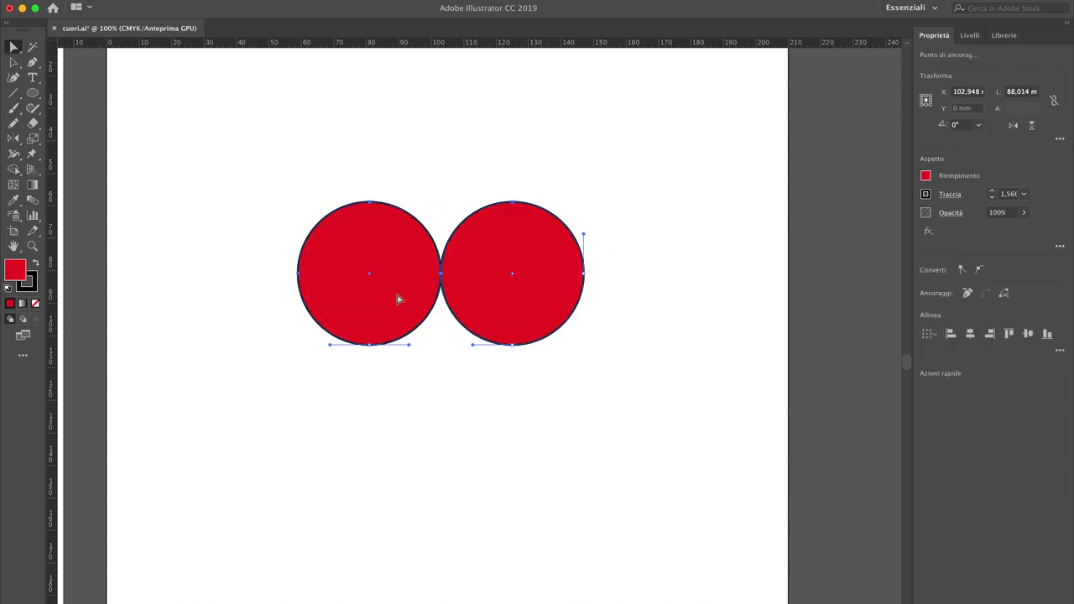
key("x")
key("F6")
left_click(35, 304)
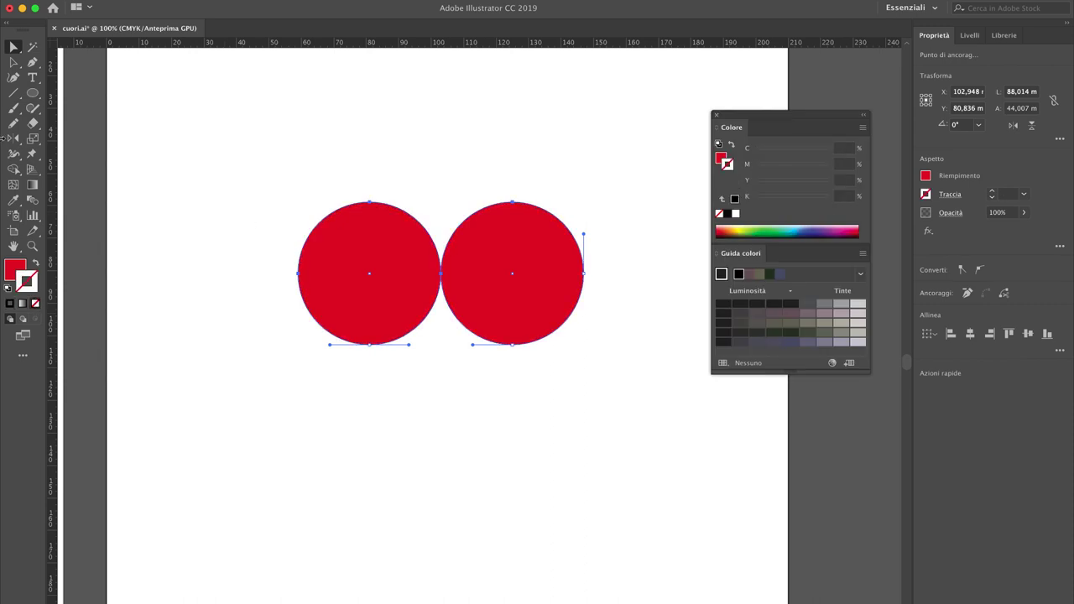
left_click(15, 266)
left_click(235, 180)
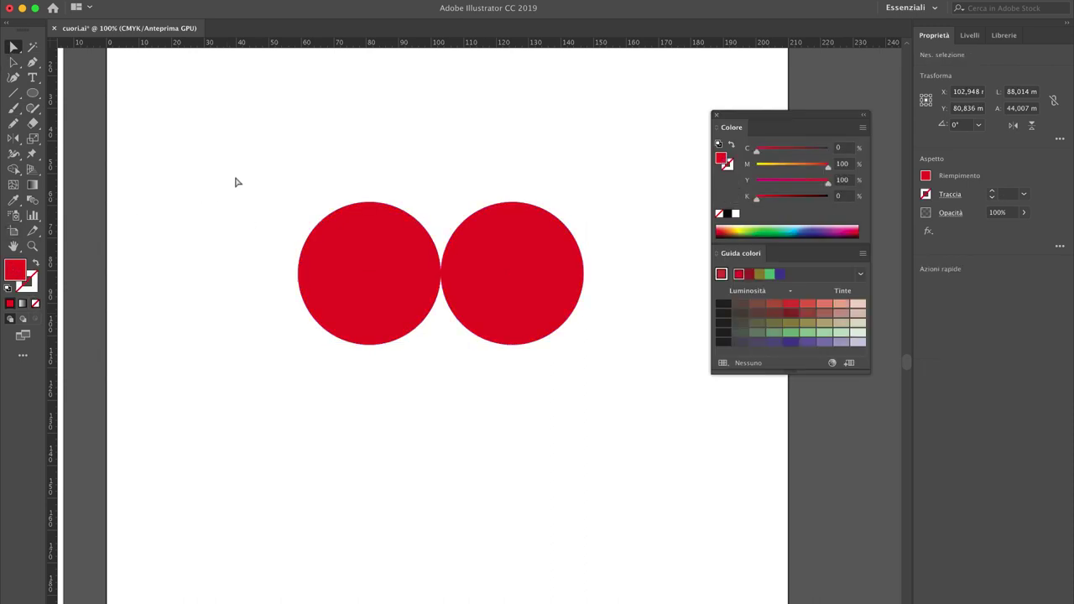
key("ctrl+plus")
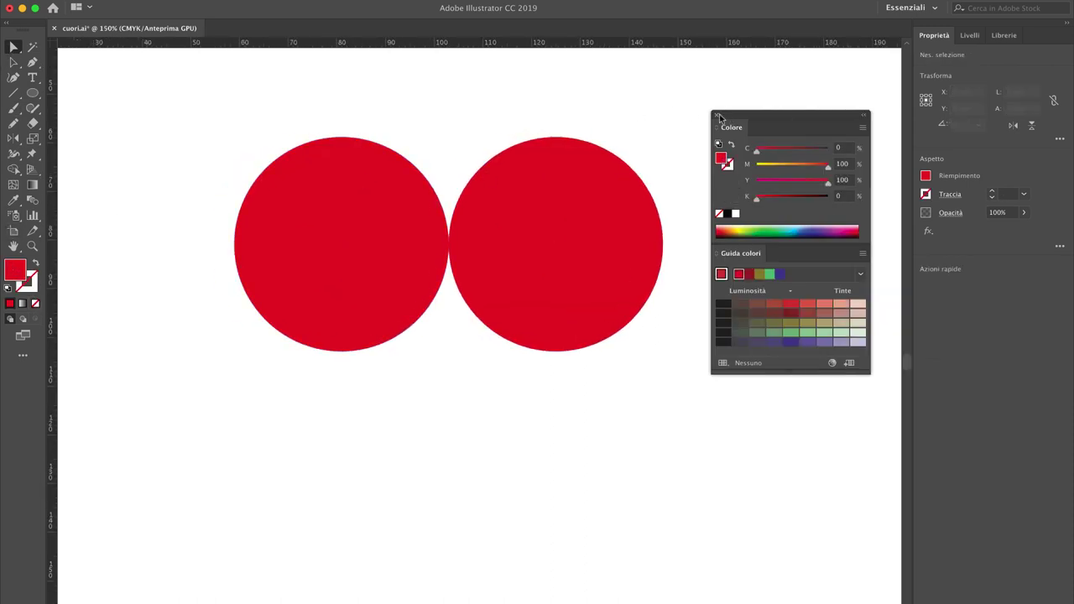
left_click(716, 115)
Copy the right circle below, centred between and overlapping the top two
left_click(510, 240)
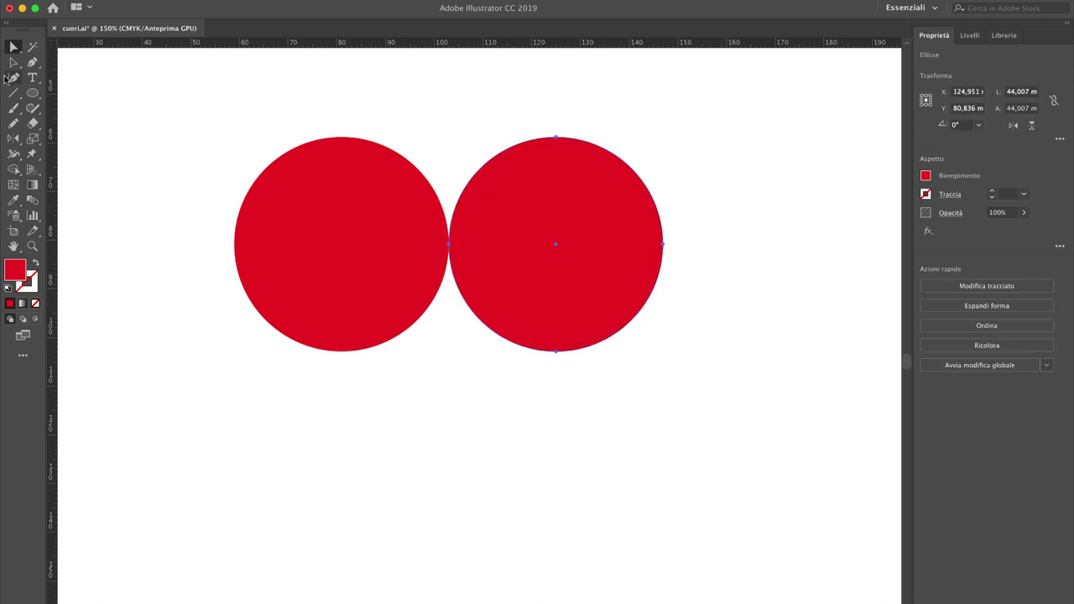
left_click(13, 61)
mouse_move(574, 169)
left_mouse_down()
mouse_move(495, 423)
mouse_move(470, 356)
left_mouse_up()
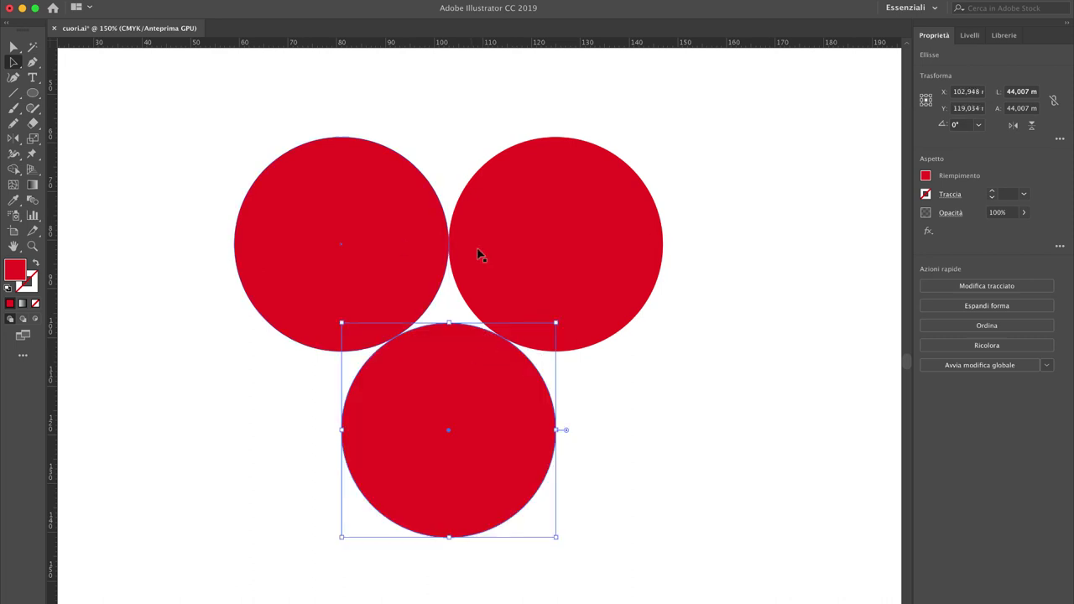
left_click(819, 446)
In Outline view, draw a closed Pen triangle linking the three circles' centres, then return to Preview
key("ctrl+y")
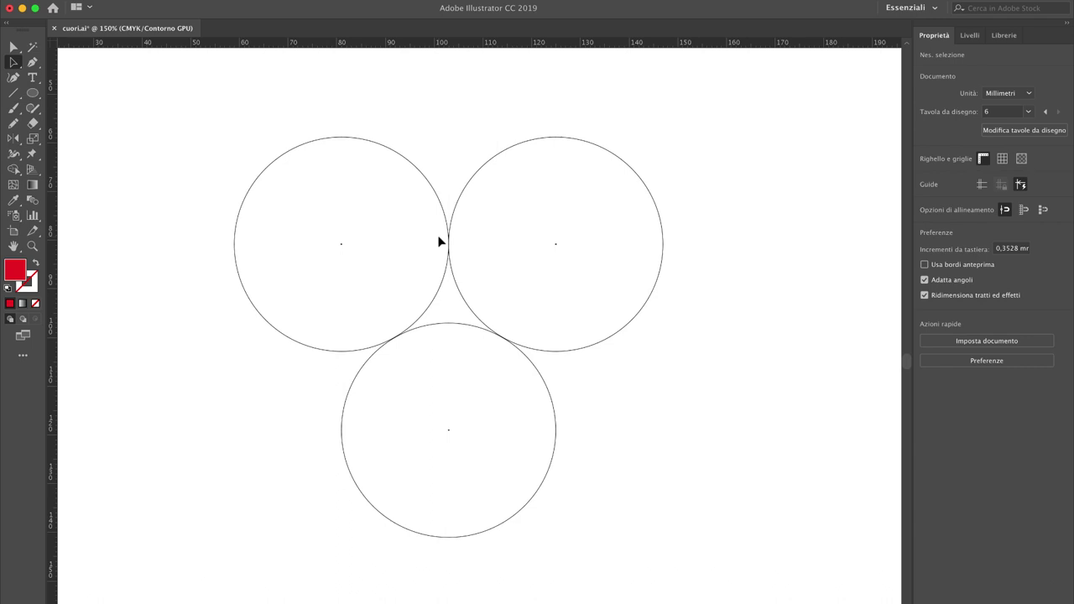
key("ctrl+plus")
key("p")
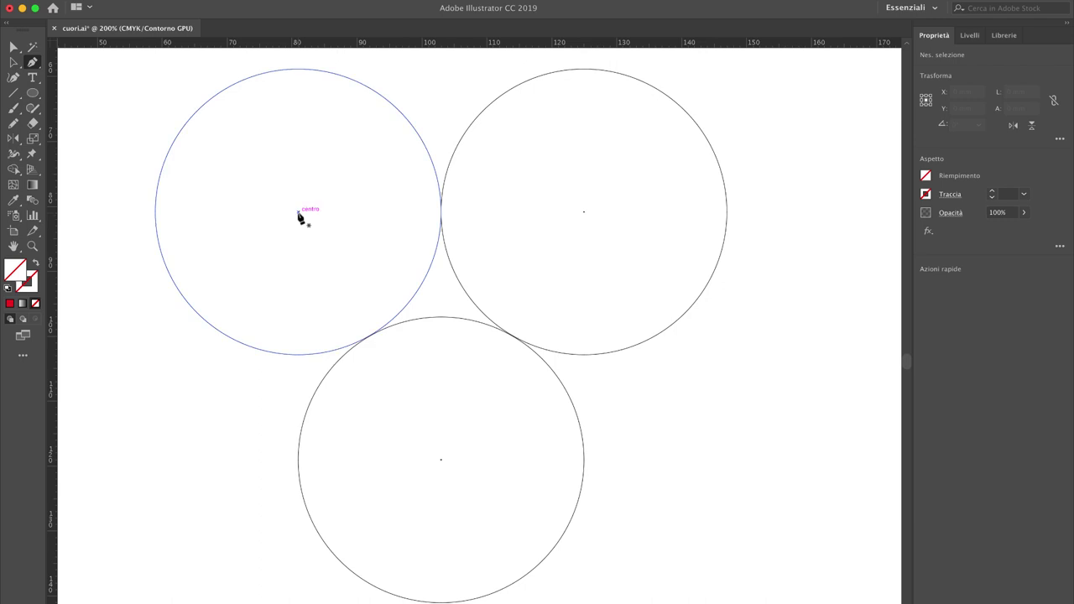
left_click(298, 211)
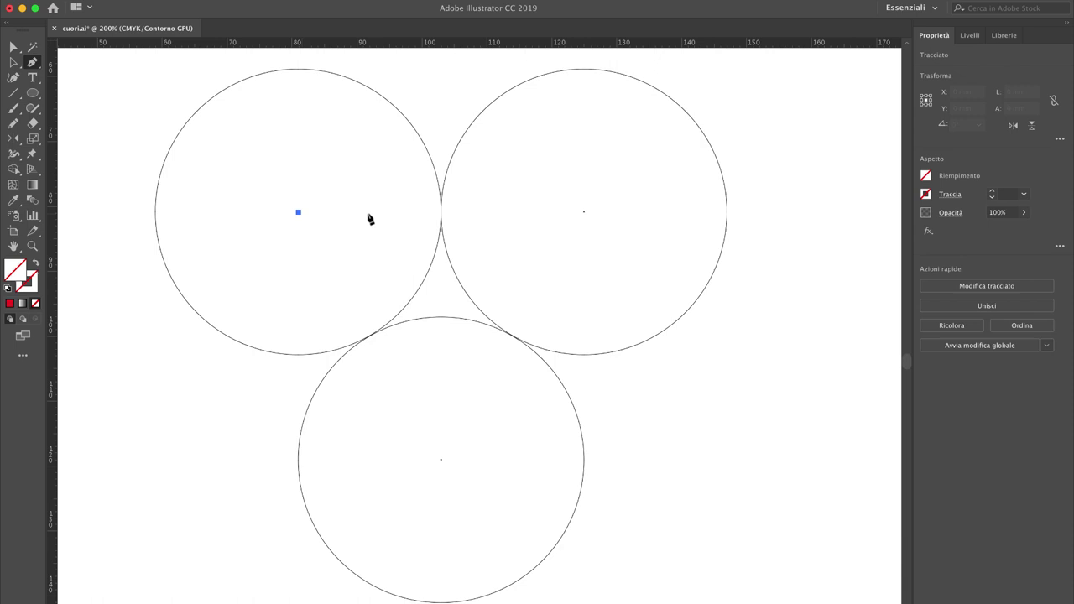
left_click(584, 212)
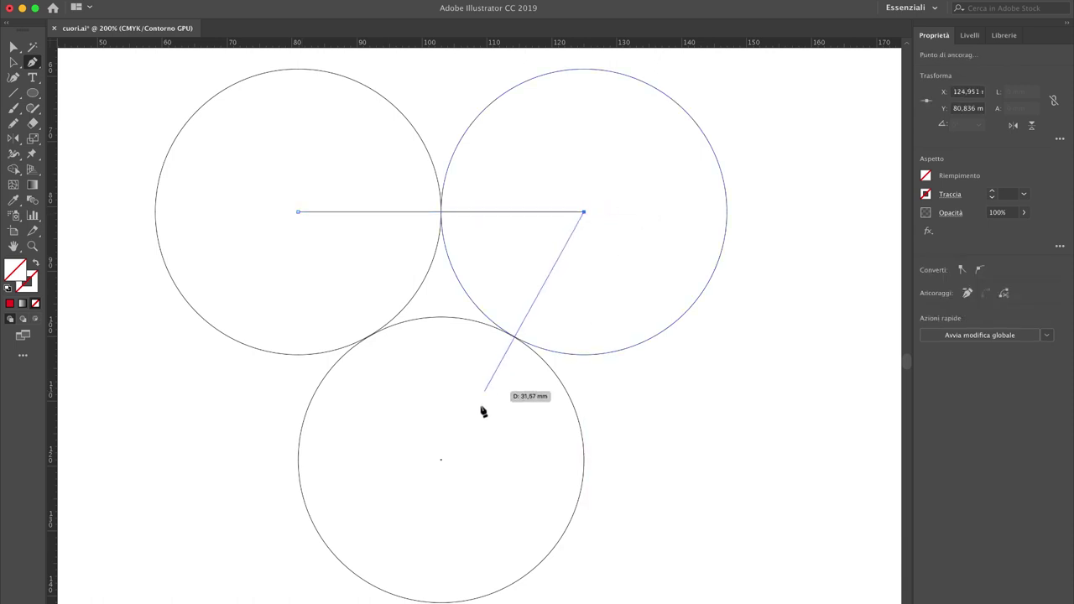
left_click(440, 459)
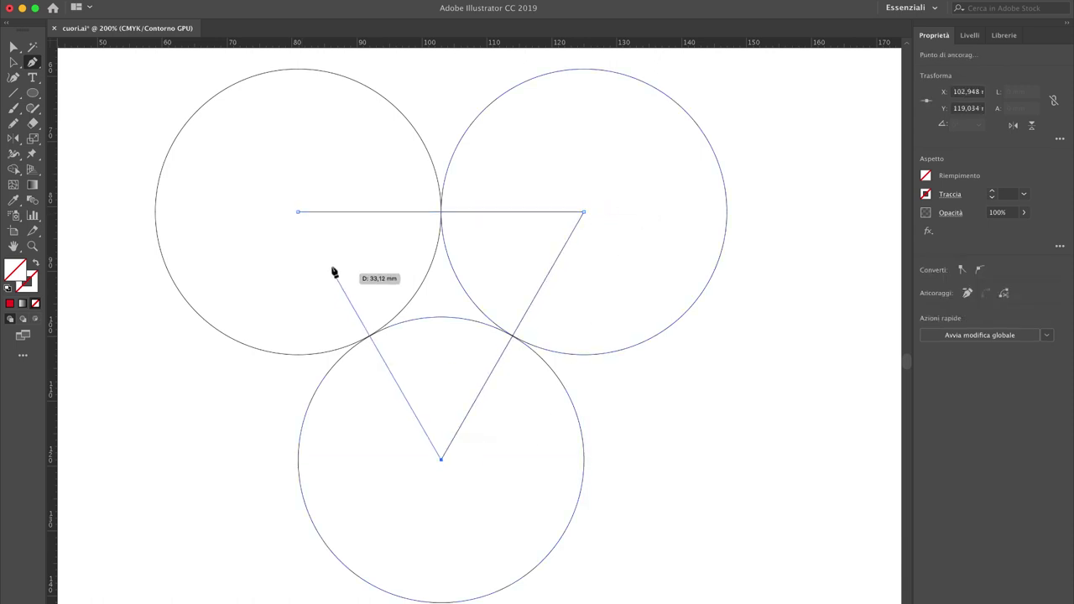
left_click(297, 211)
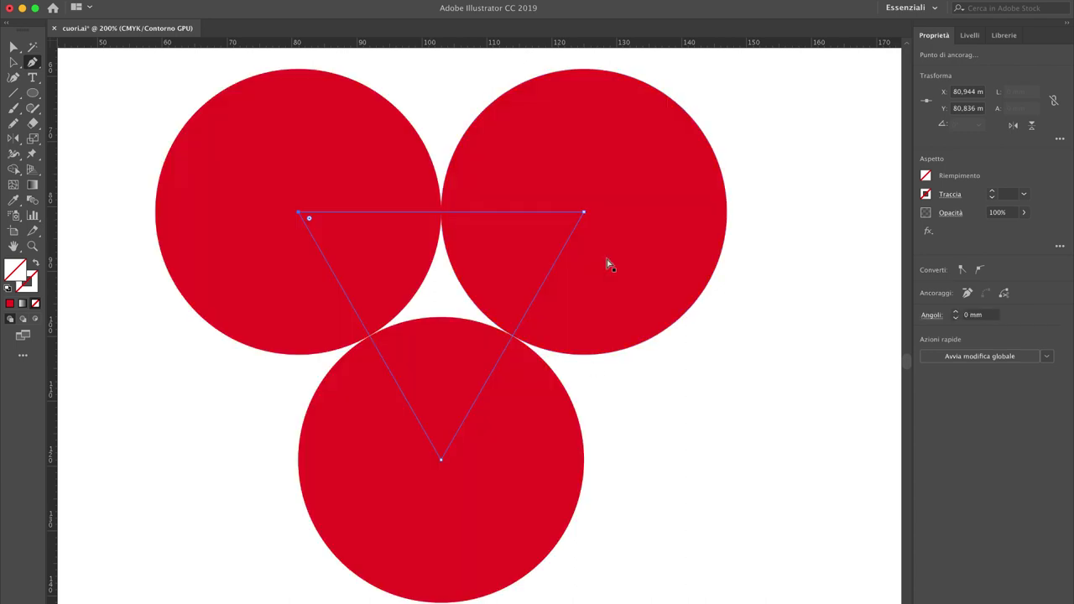
key("ctrl+y")
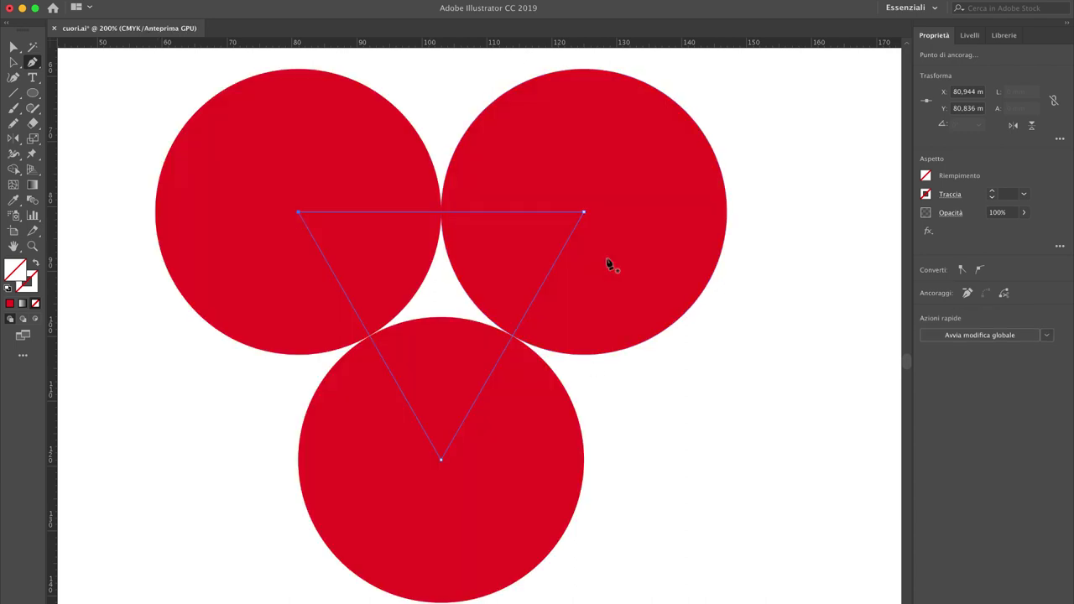
Give the triangle the circles' red fill with the Eyedropper, then select the bottom circle
key("i")
left_click(308, 135)
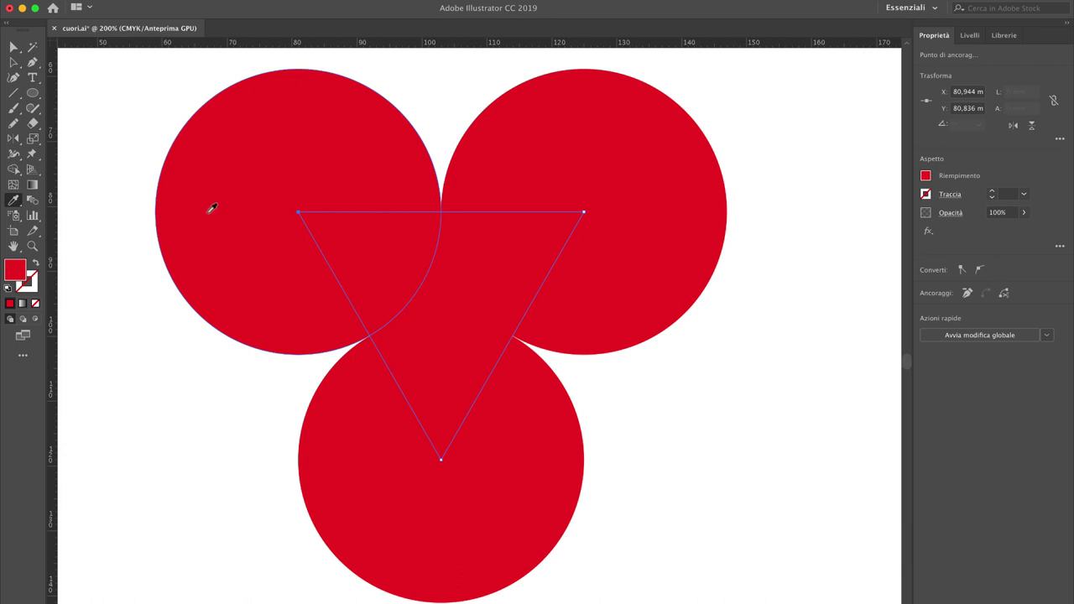
left_click(14, 49)
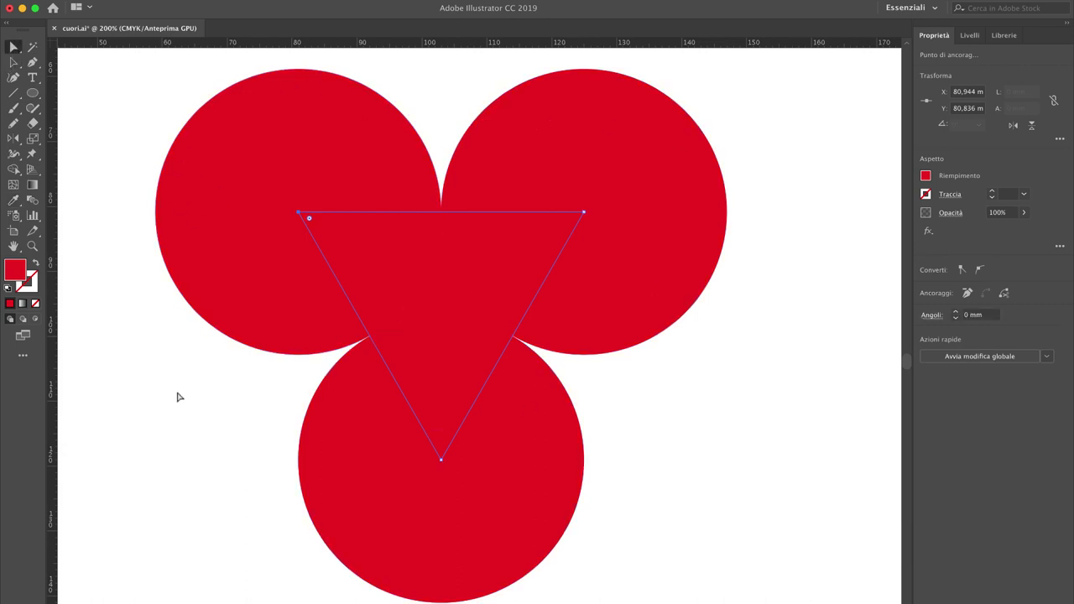
left_click(179, 396)
left_click(340, 427)
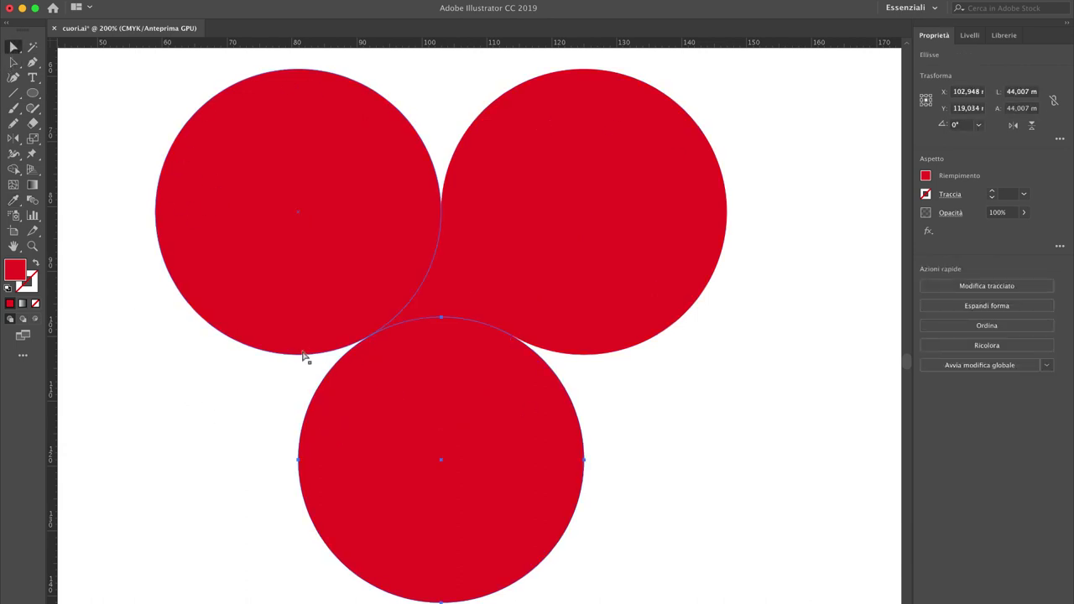
Delete the bottom circle, enlarge the triangle, and align its top edge with the circles
key("a")
key("Delete")
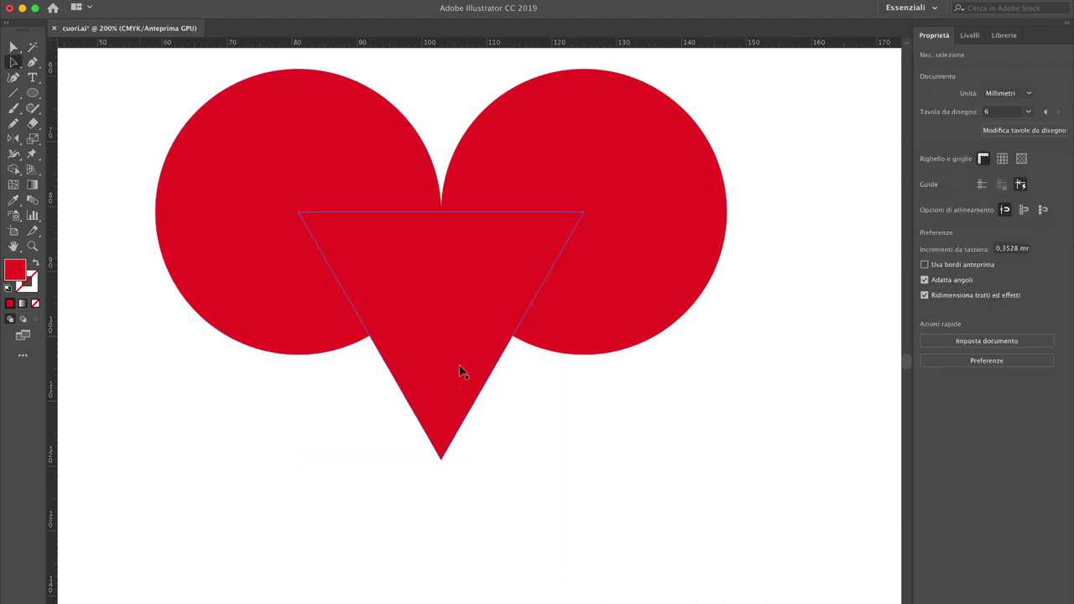
left_click(462, 369)
left_click_drag(585, 212, 632, 169)
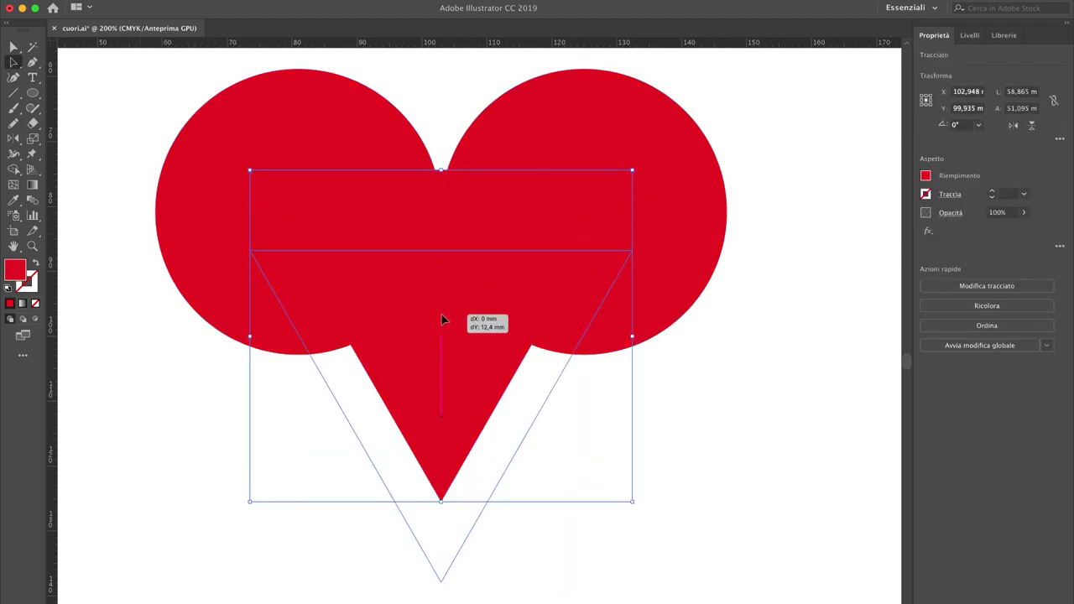
mouse_move(442, 243)
left_mouse_down()
mouse_move(442, 315)
mouse_move(446, 289)
left_mouse_up()
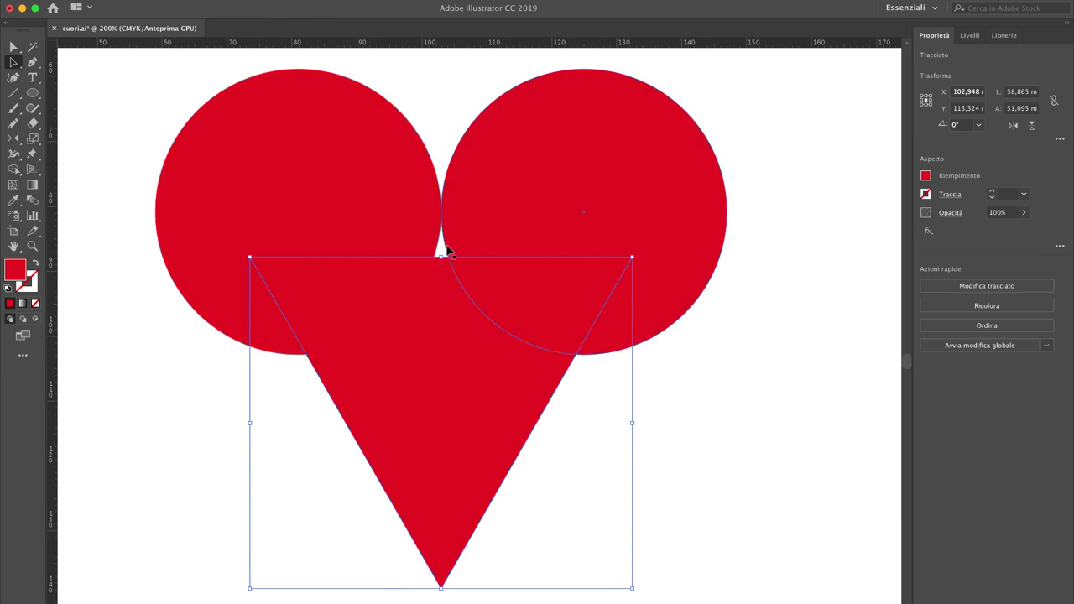
left_click_drag(438, 335, 441, 298)
left_click(287, 431)
key("ctrl+minus")
Combine both circles and the triangle using Pathfinder Unite
scroll(288, 430, "up", 2)
left_click_drag(222, 505, 592, 190)
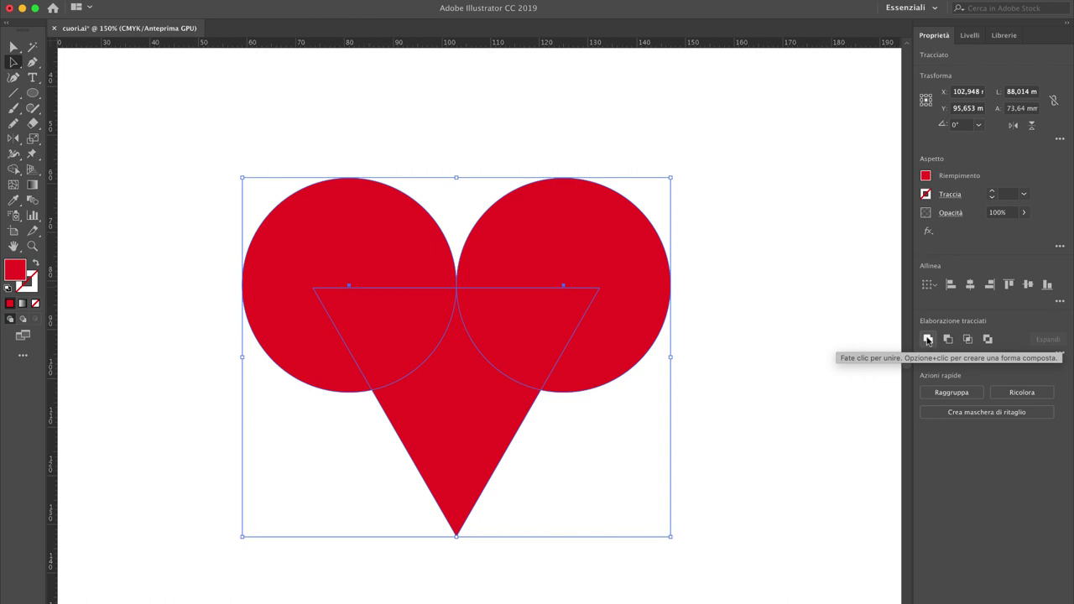
left_click(928, 339)
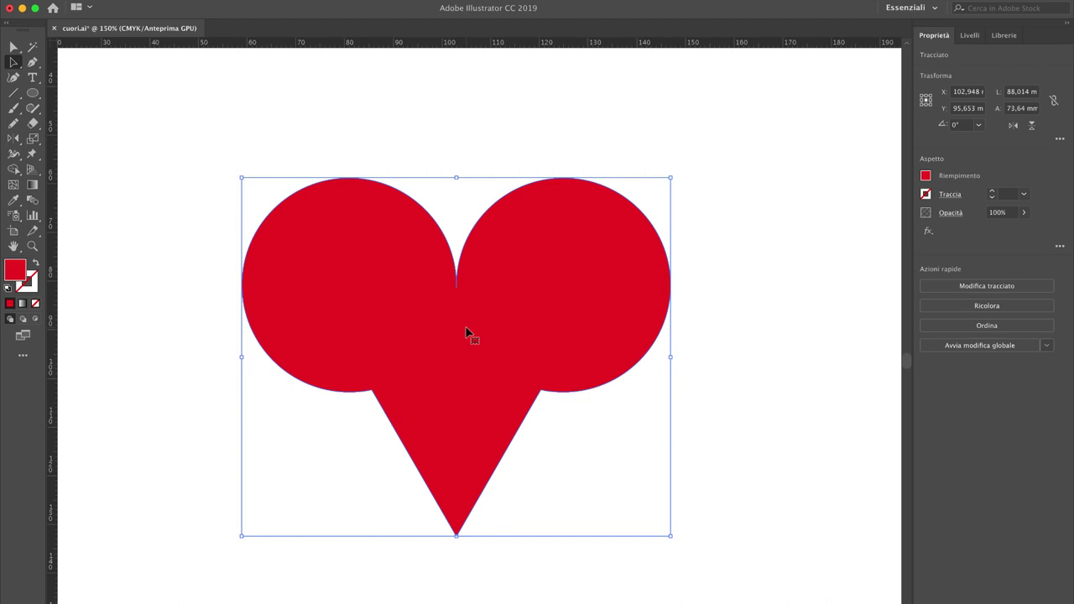
Delete the four lower anchor points on the heart's left and right lobes
key("p")
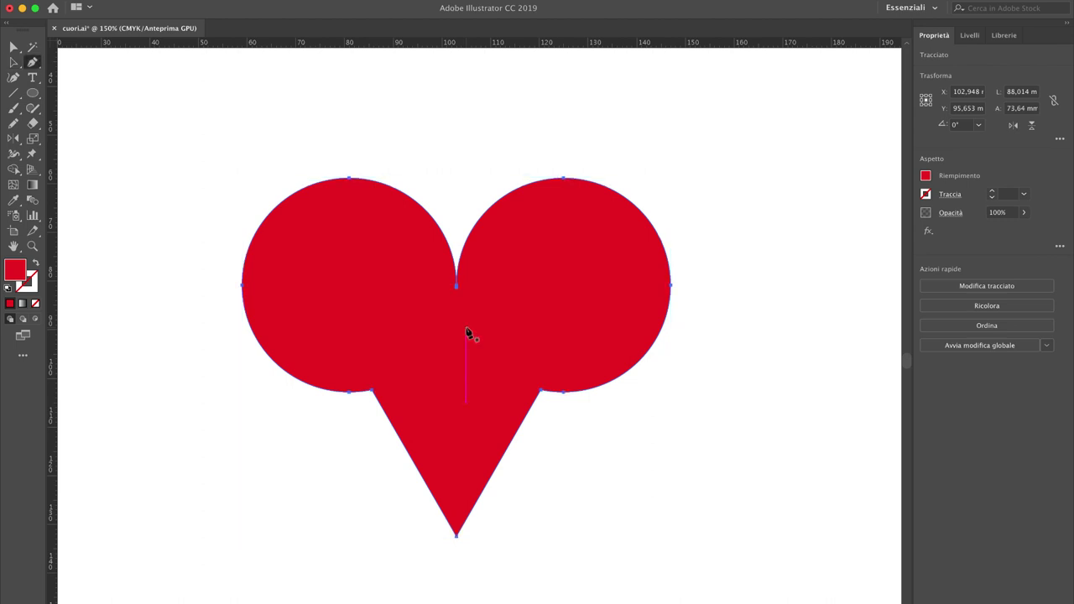
key("super+plus")
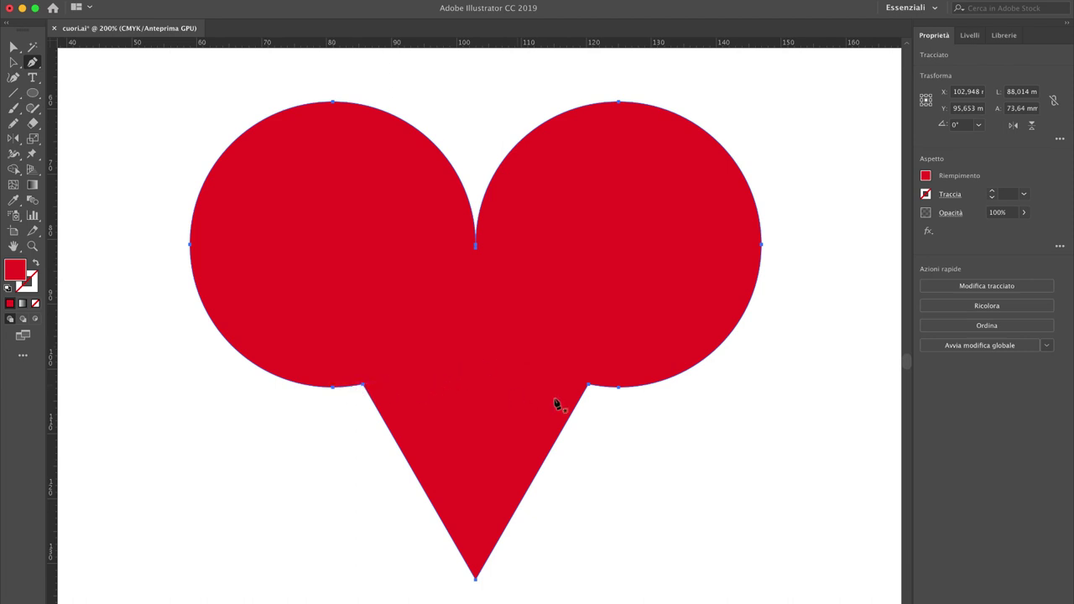
left_click(619, 388)
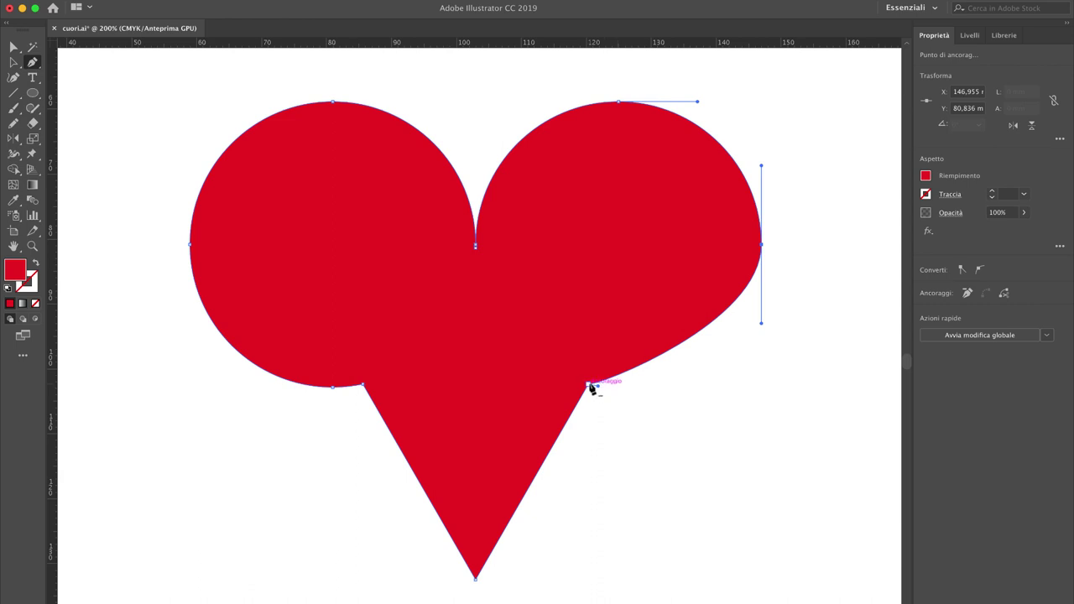
left_click(588, 384)
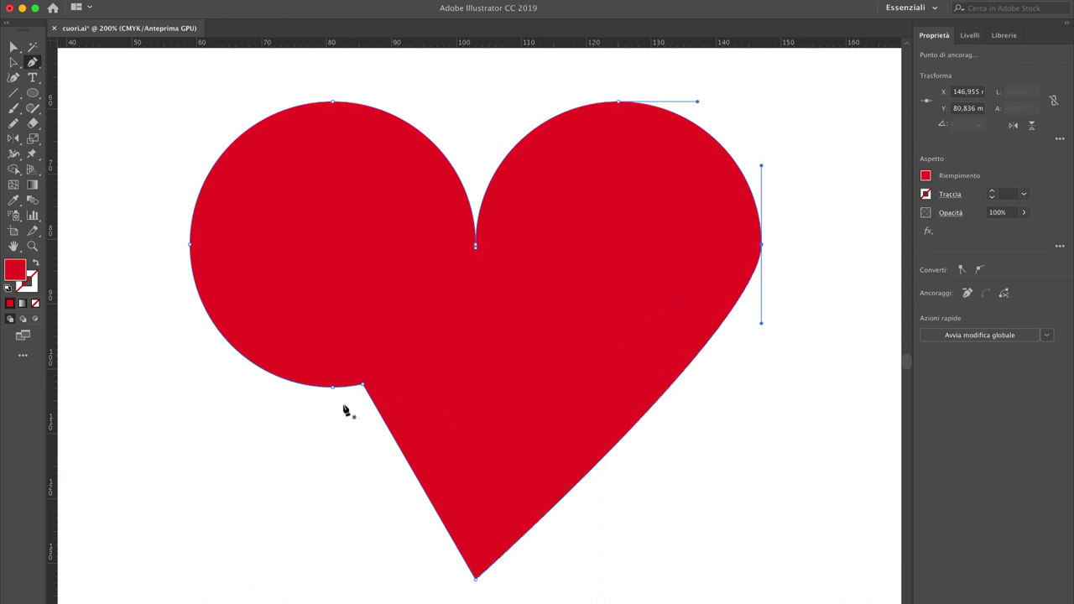
left_click(363, 385)
left_click(336, 390)
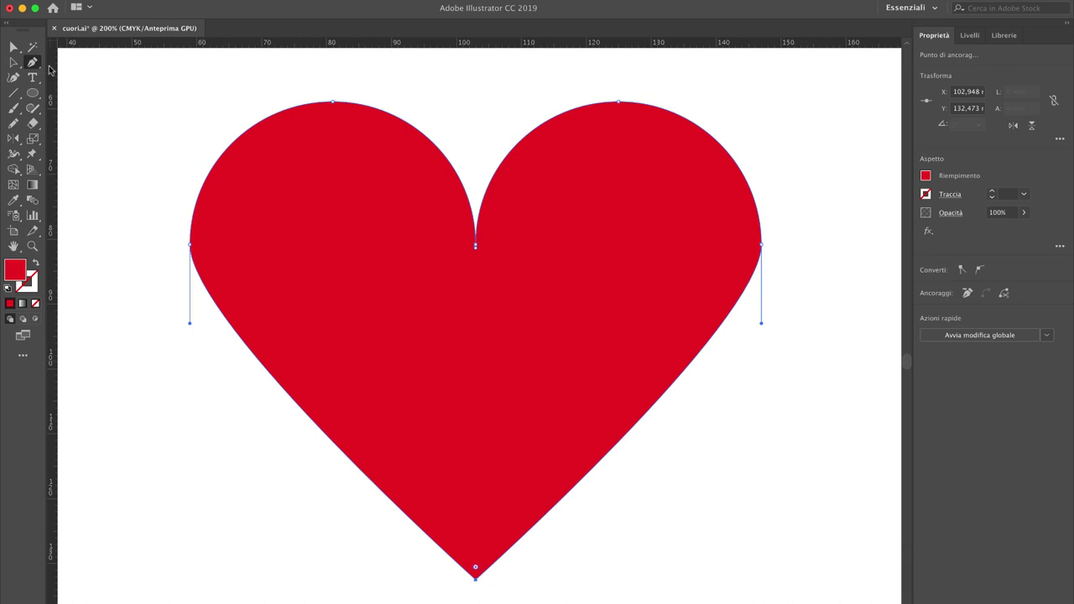
left_click(13, 46)
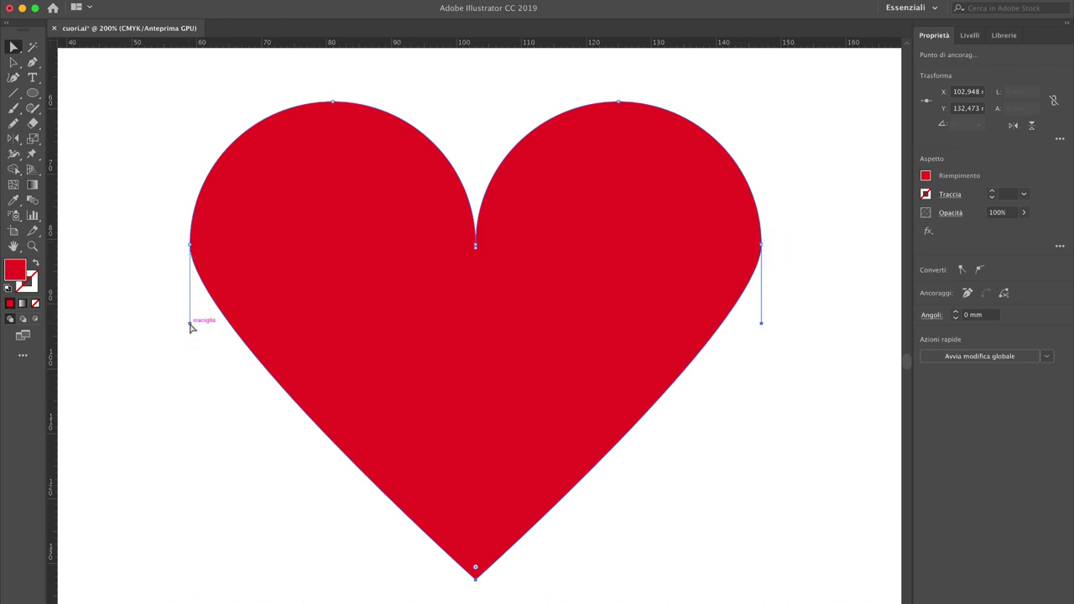
Lengthen the left curve's handle downward and add a visible horizontal guide at its end
left_click_drag(190, 322, 191, 433)
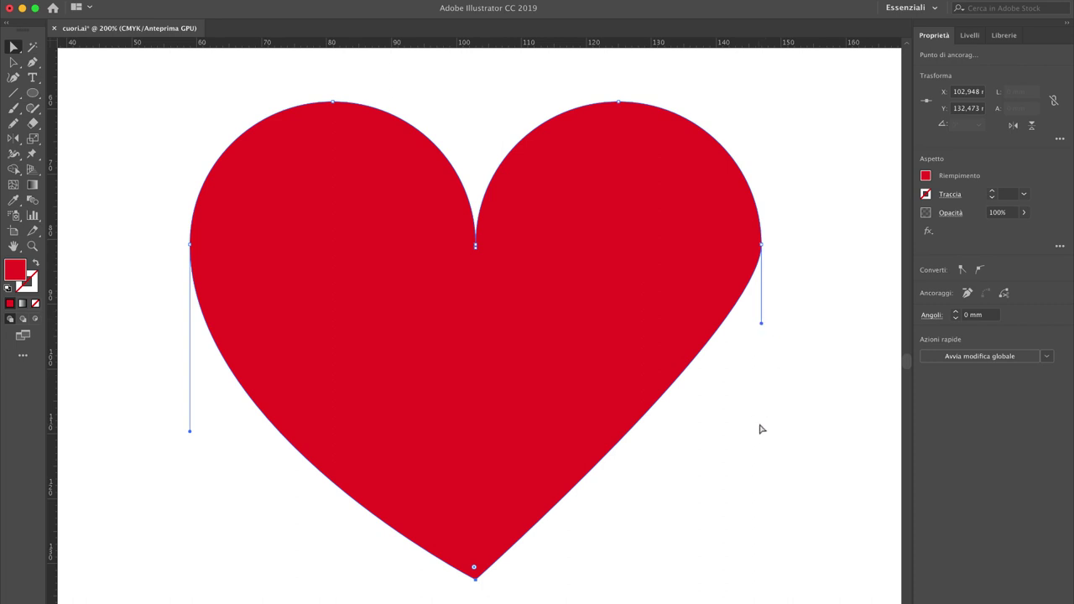
mouse_move(478, 44)
left_mouse_down()
mouse_move(517, 255)
mouse_move(523, 432)
left_mouse_up()
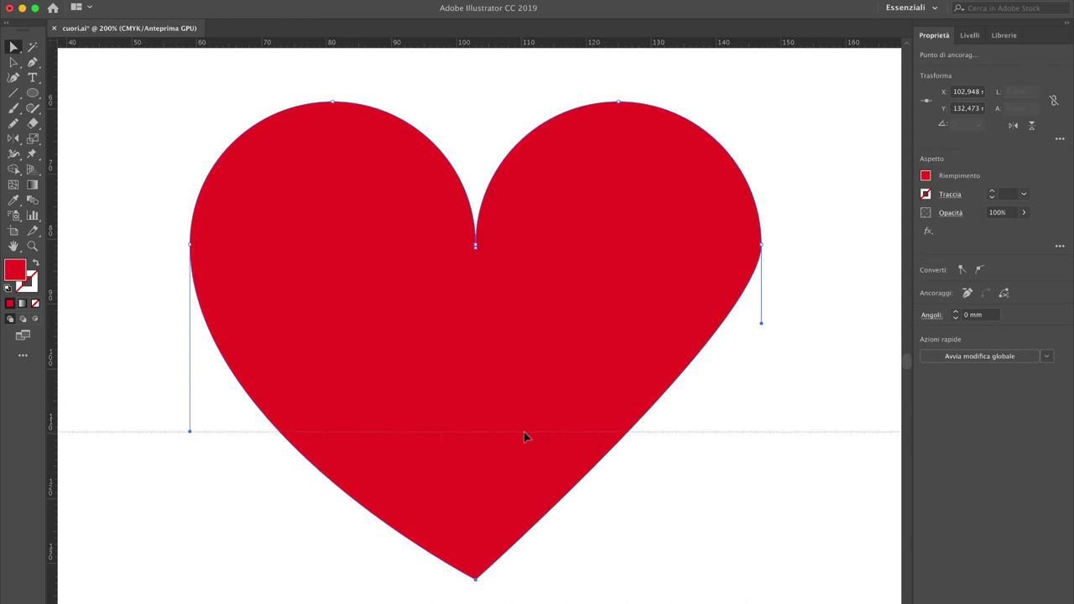
left_click_drag(524, 432, 523, 431)
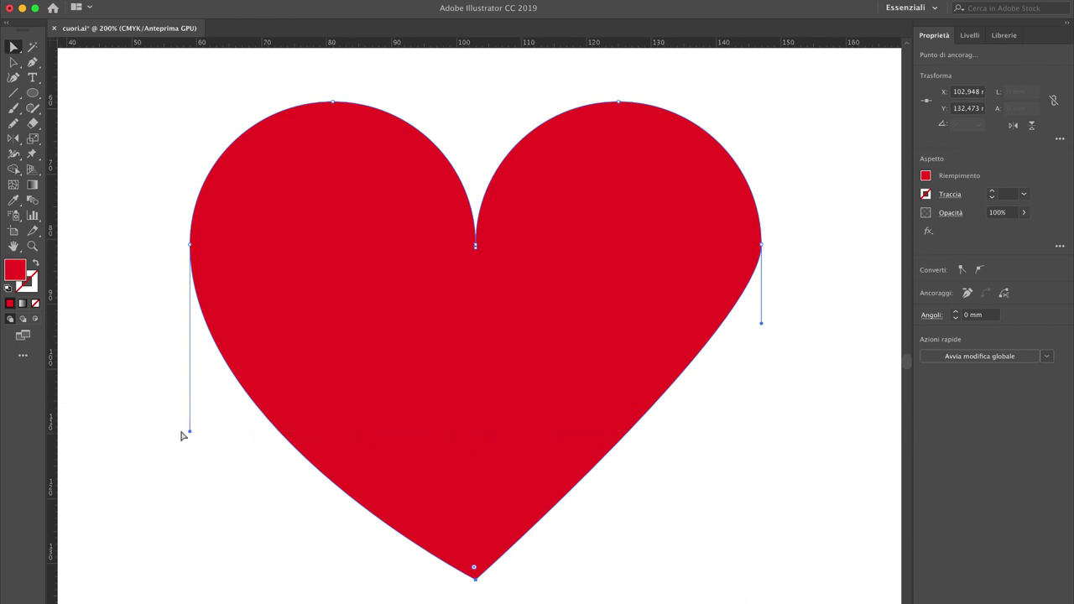
right_click(147, 342)
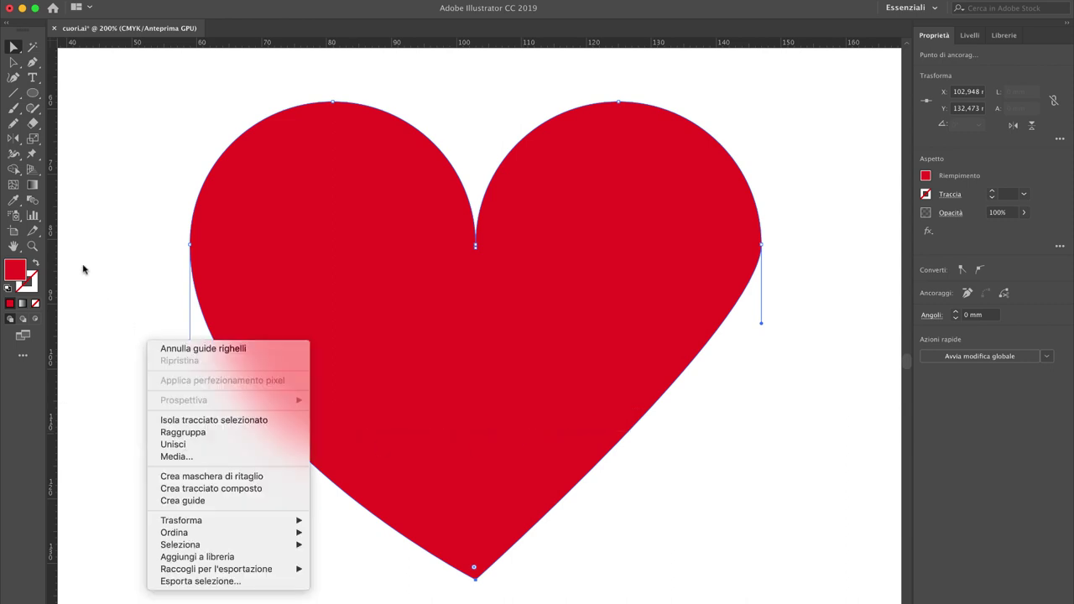
left_click(11, 50)
right_click(107, 148)
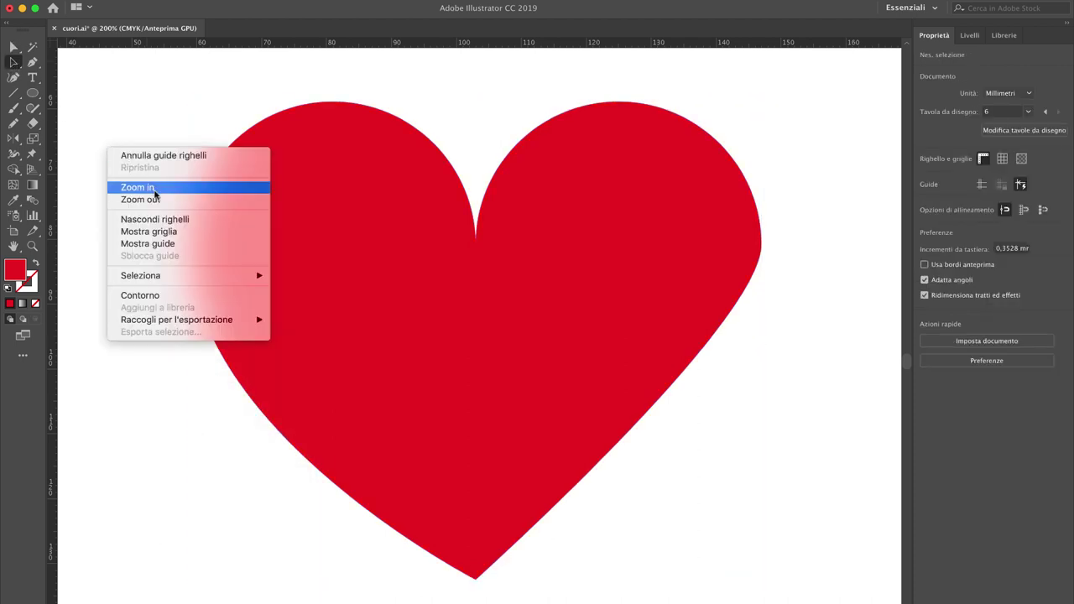
left_click(150, 244)
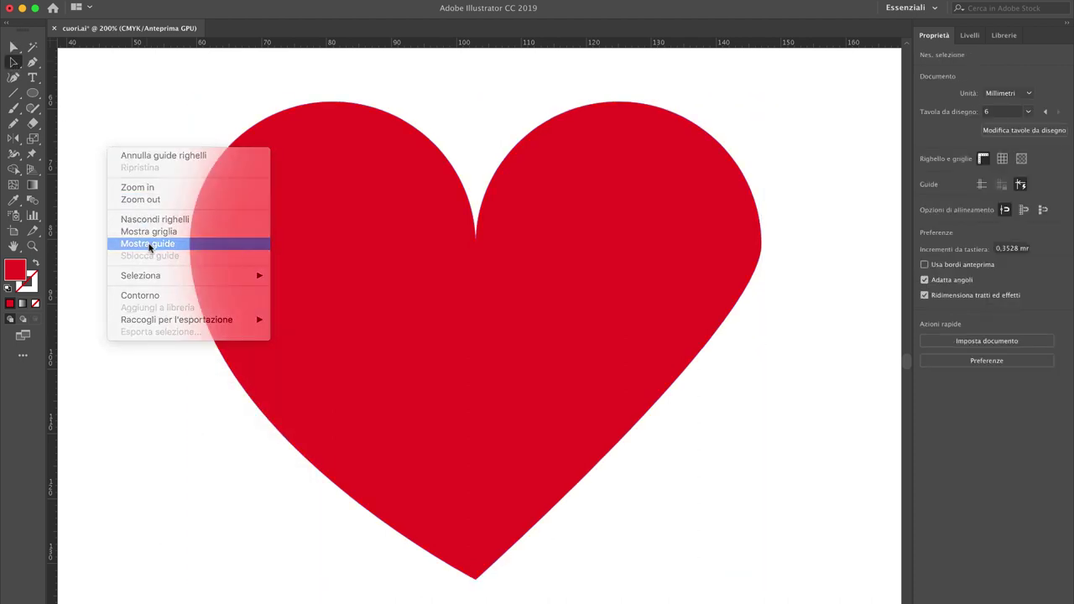
Extend the right curve's handle down to the guide to match the left side
left_click(16, 54)
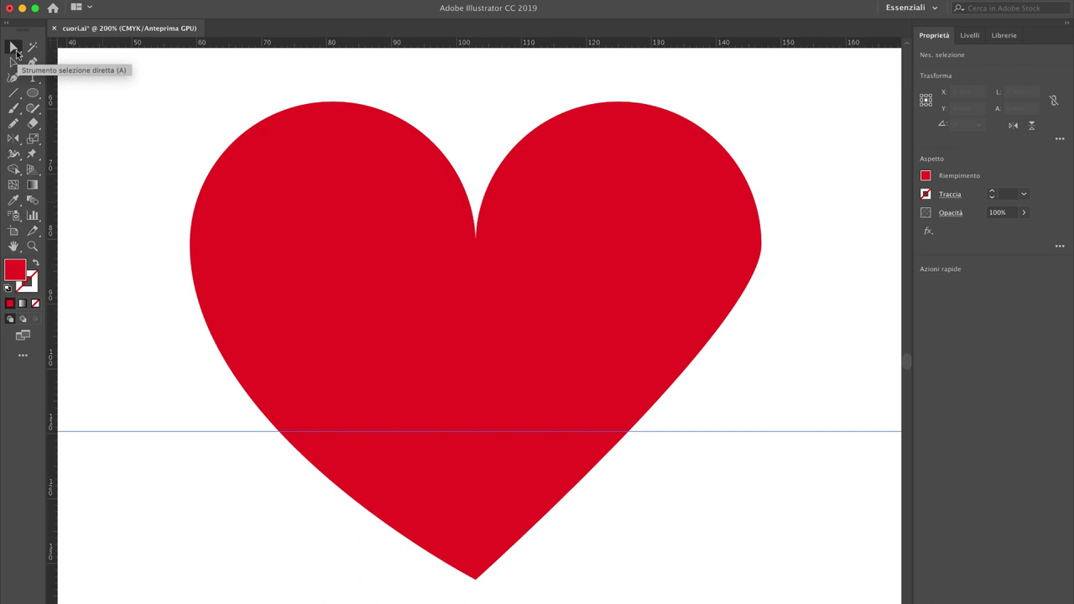
left_click(760, 245)
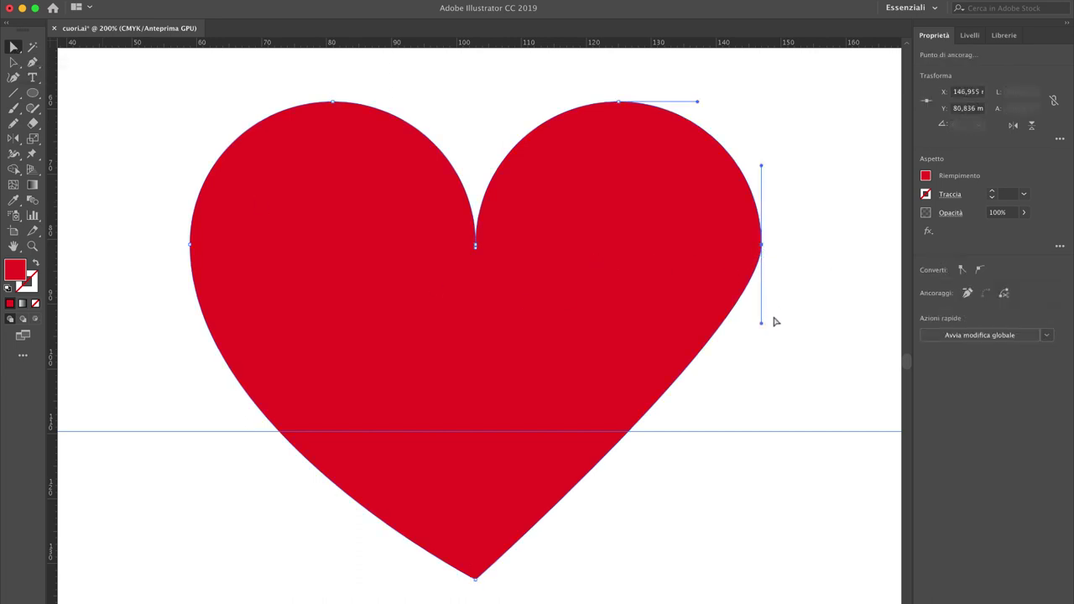
left_click_drag(761, 323, 762, 431)
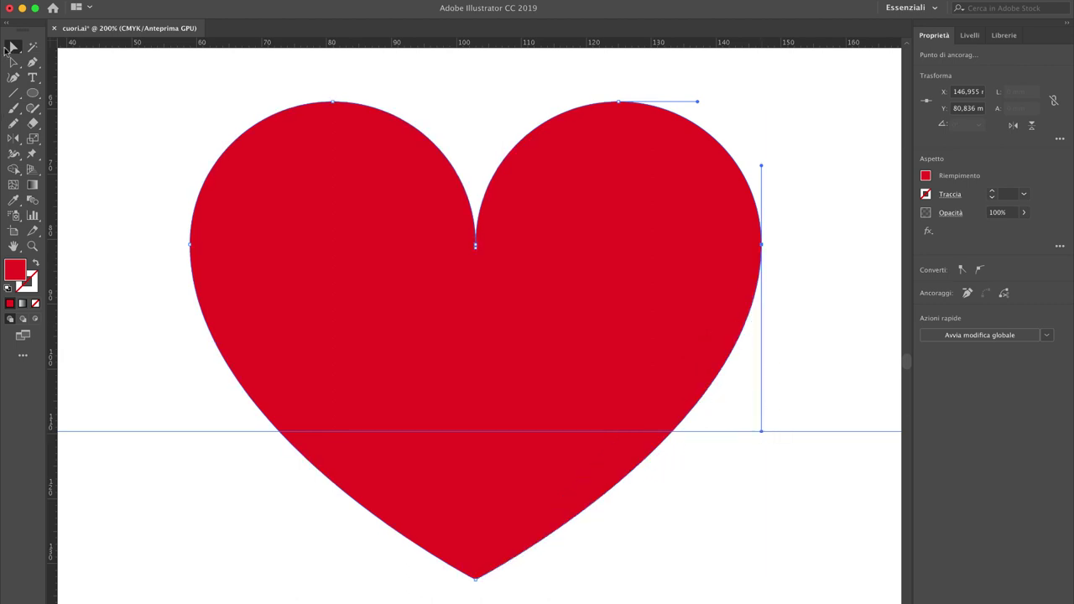
left_click(89, 77)
key("ctrl+1")
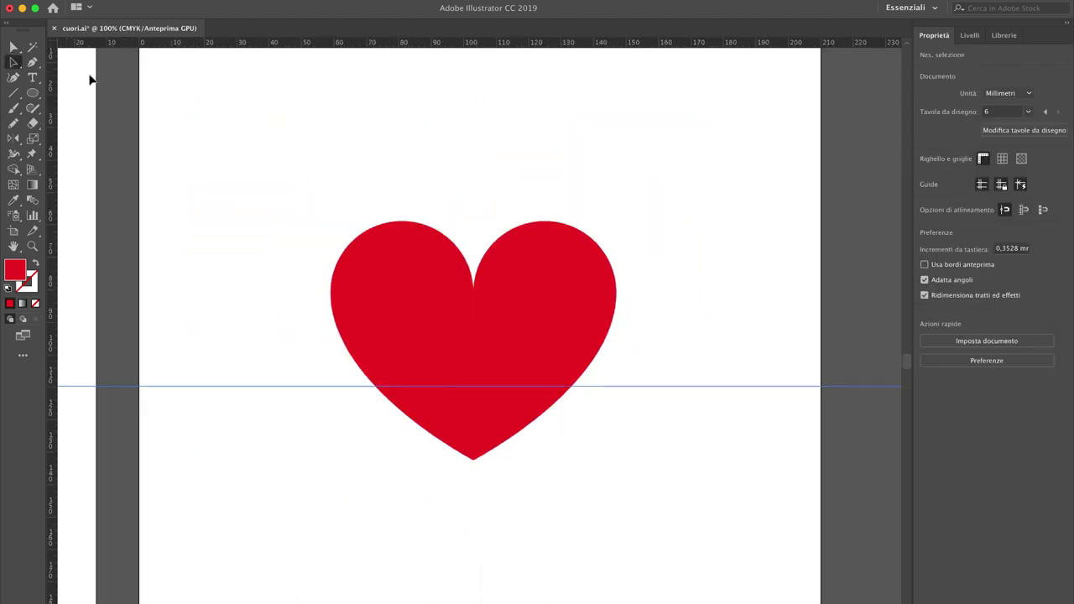
Hide the guides and stretch the heart slightly taller from its bottom
right_click(290, 106)
left_click(327, 204)
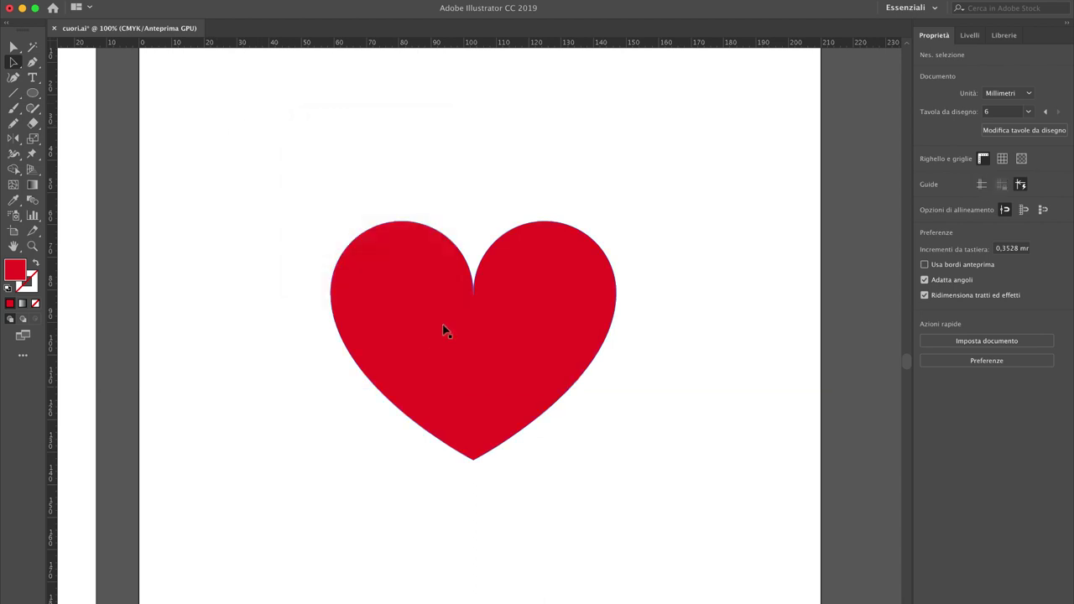
left_click(444, 332)
left_click_drag(473, 460, 473, 477)
left_click(488, 507)
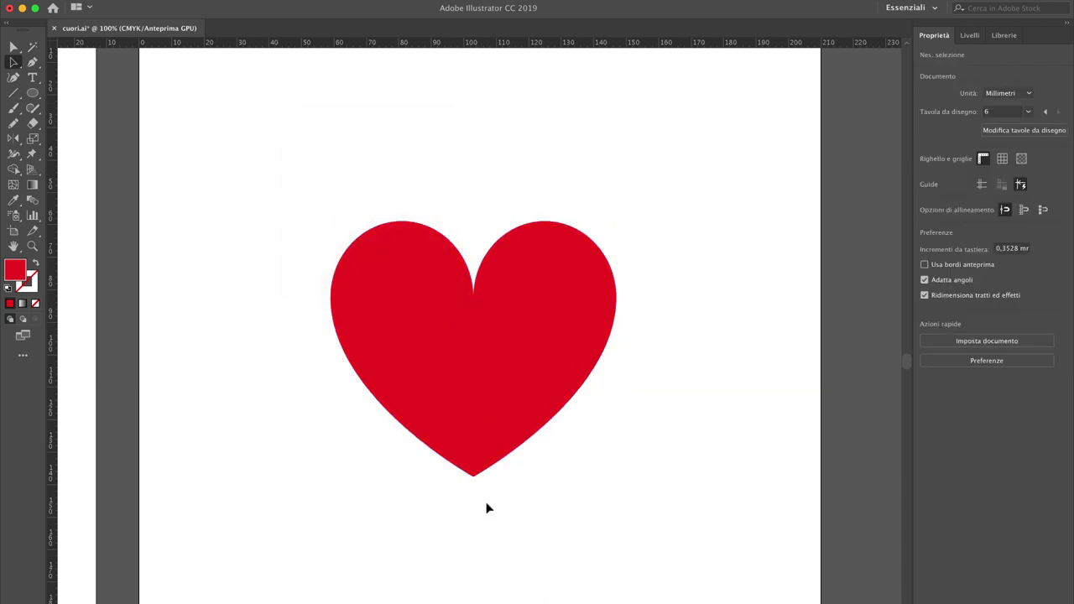
Zoom out to view all six heart artboards together
key("ctrl+minus")
left_click_drag(338, 283, 518, 271)
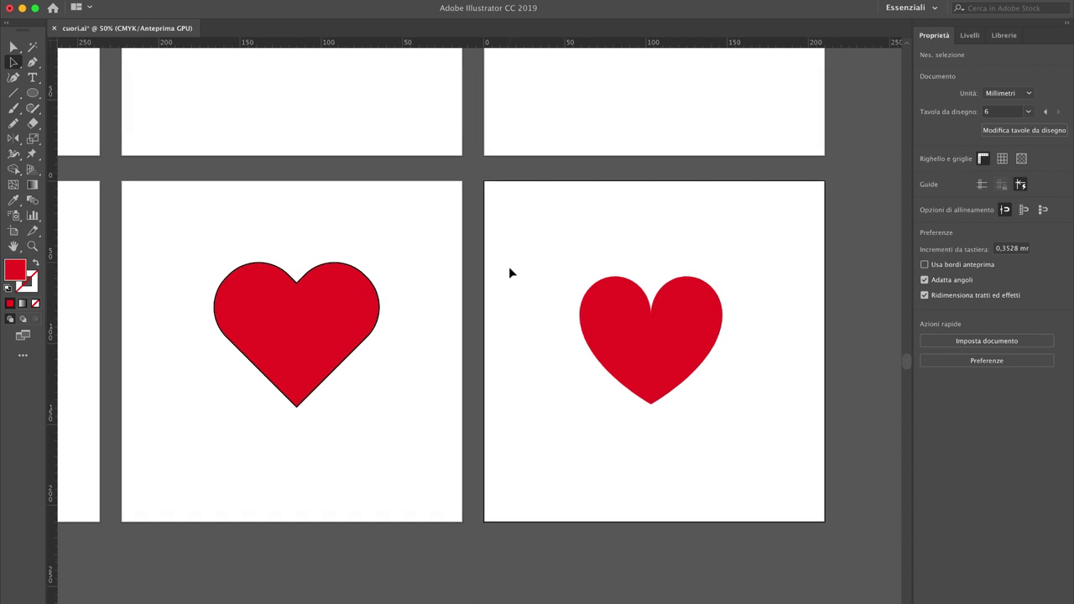
key("ctrl+minus")
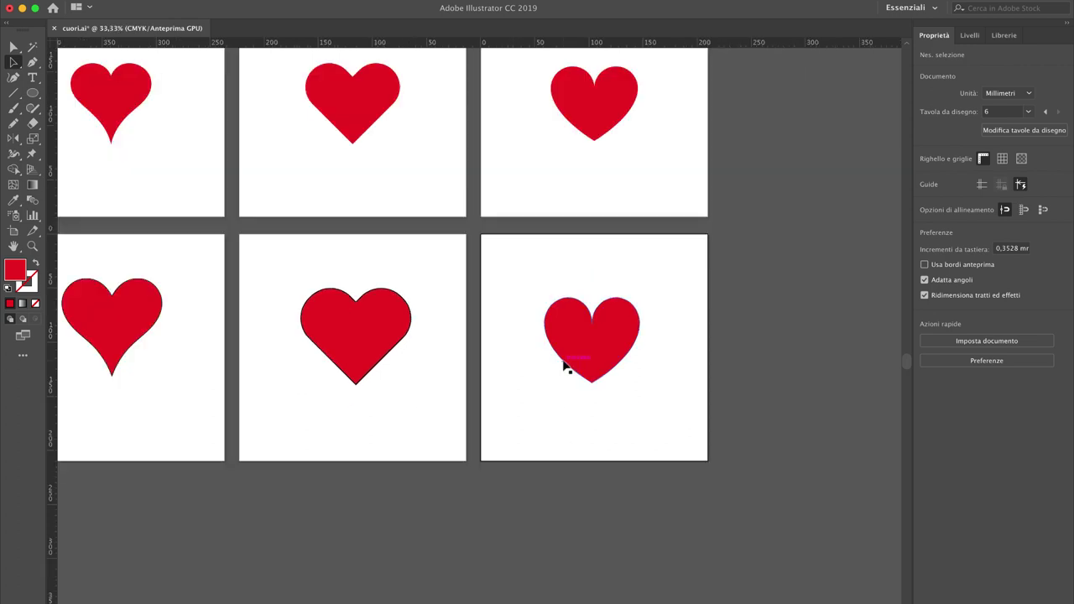
scroll(559, 298, "left", 5)
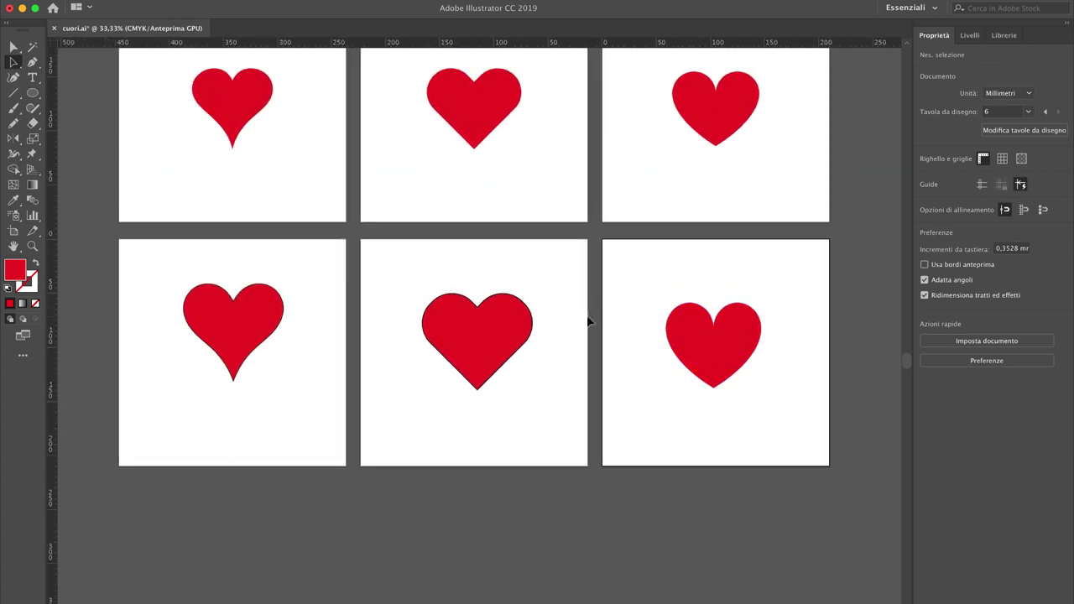